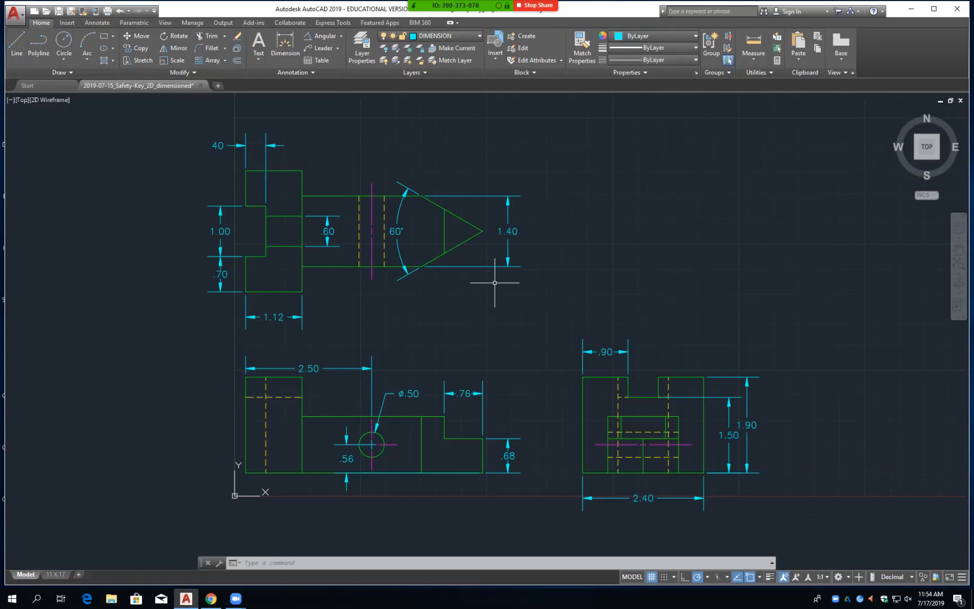
- Move the lower horizontal edge of the head's notch in the top view by 0.2 at 270°
{"action": "middle_click_drag", "start_coordinate": [374, 281], "coordinate": [497, 290]}
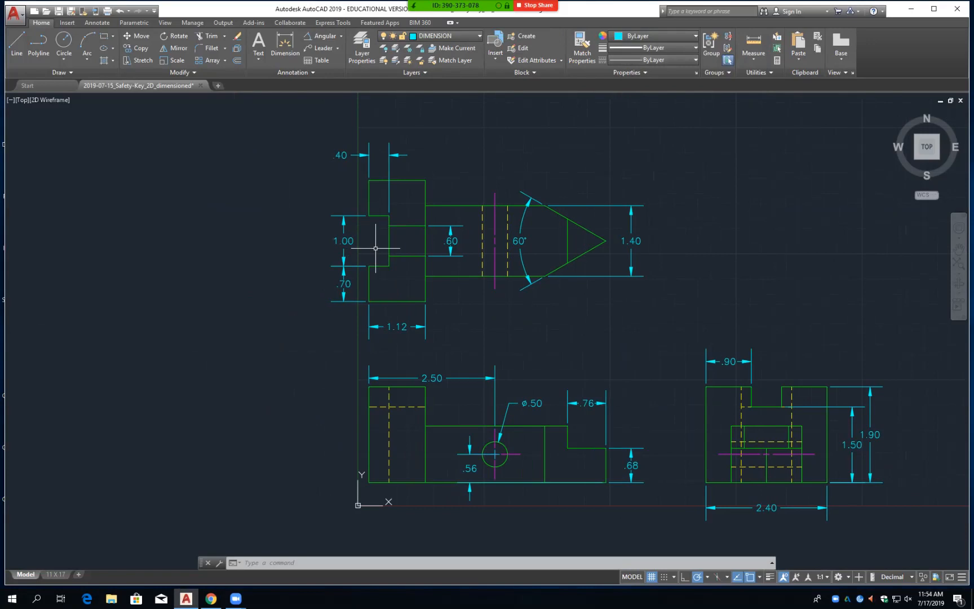
{"action": "scroll", "coordinate": [375, 242], "scroll_direction": "up", "scroll_amount": 4}
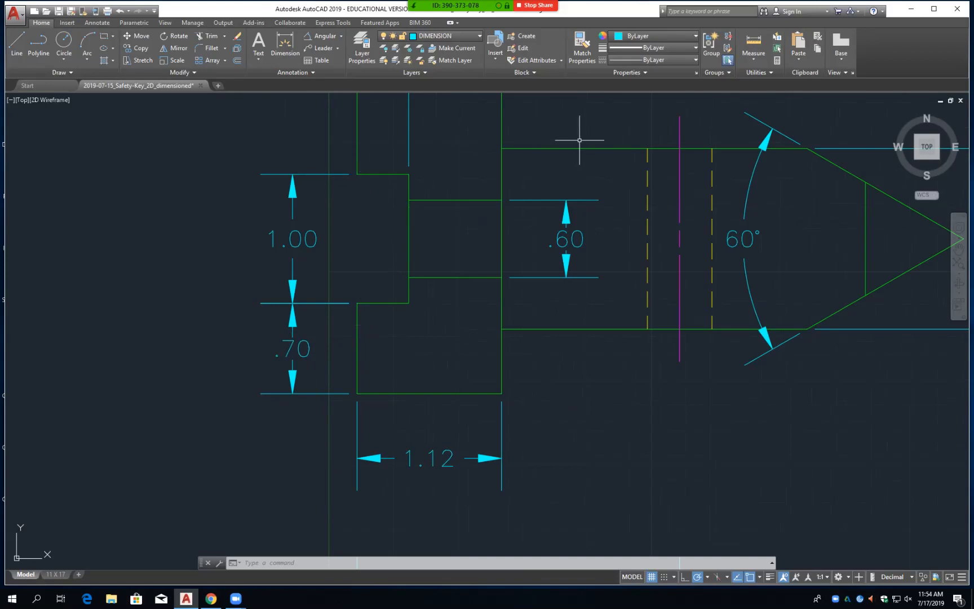
{"action": "key", "text": "Escape"}
{"action": "key", "text": "Escape"}
{"action": "key", "text": "Escape"}
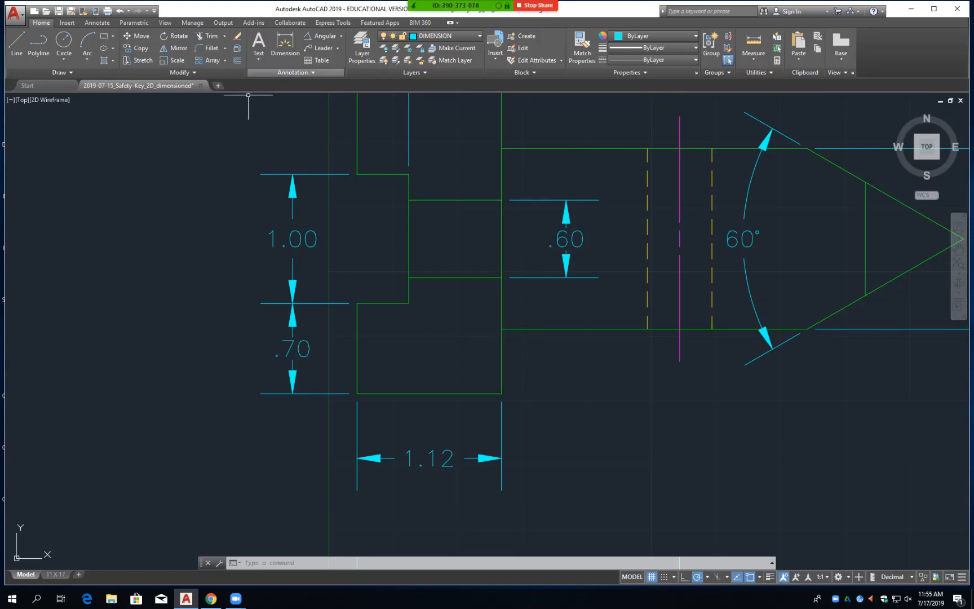
{"action": "key", "text": "Escape"}
{"action": "key", "text": "Escape"}
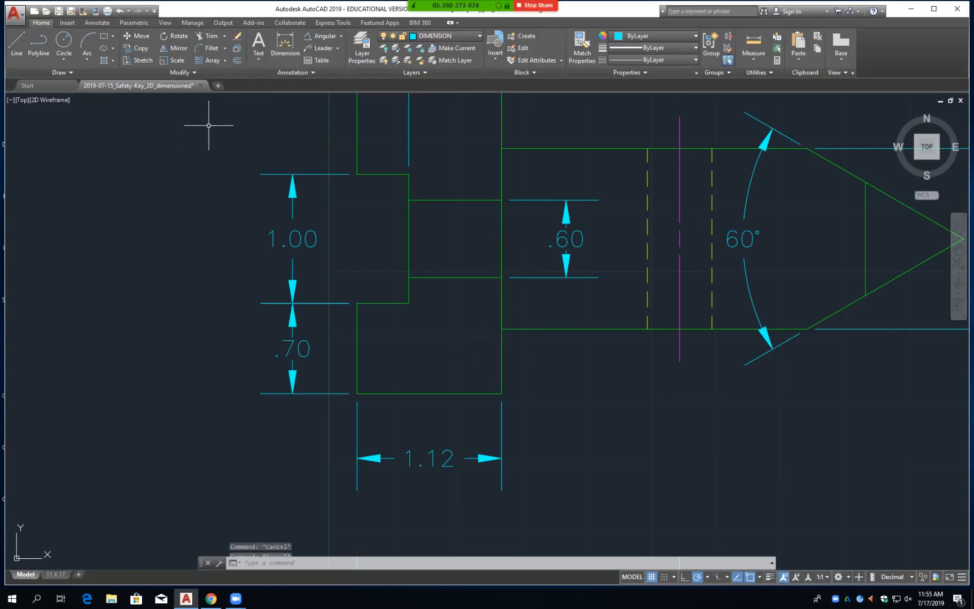
{"action": "type", "text": "m"}
{"action": "key", "text": "Return"}
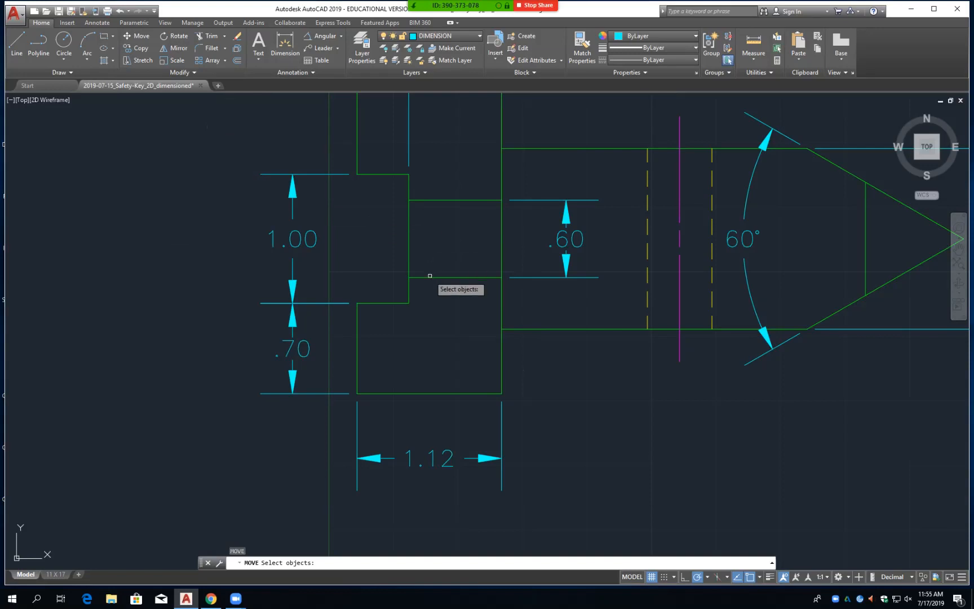
{"action": "left_click", "coordinate": [383, 302]}
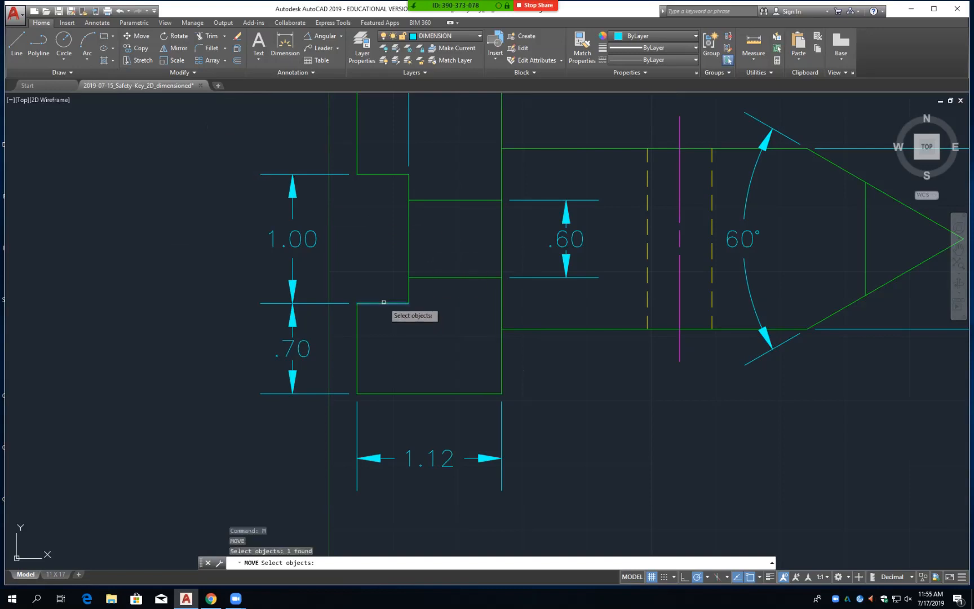
{"action": "key", "text": "Return"}
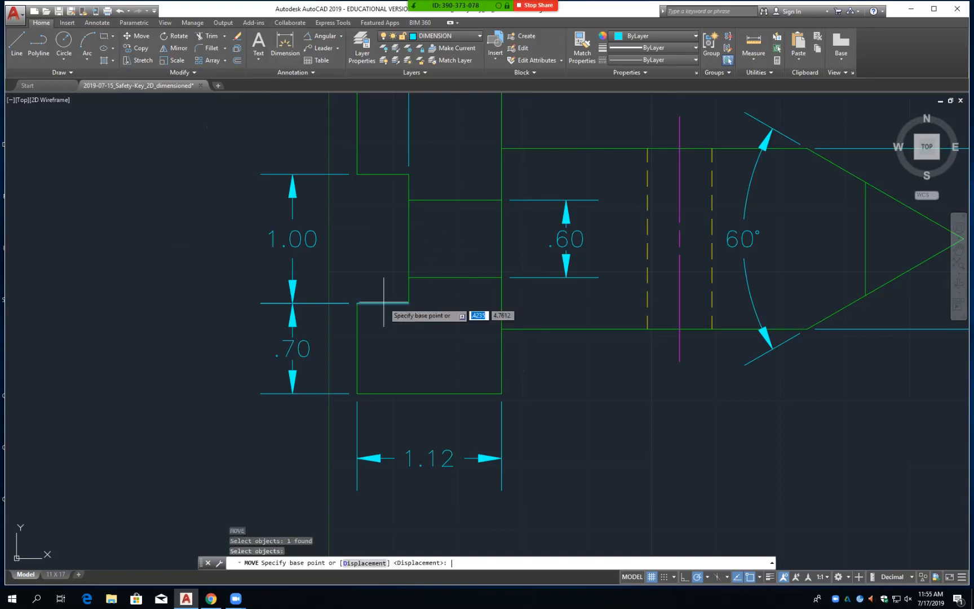
{"action": "left_click", "coordinate": [454, 308]}
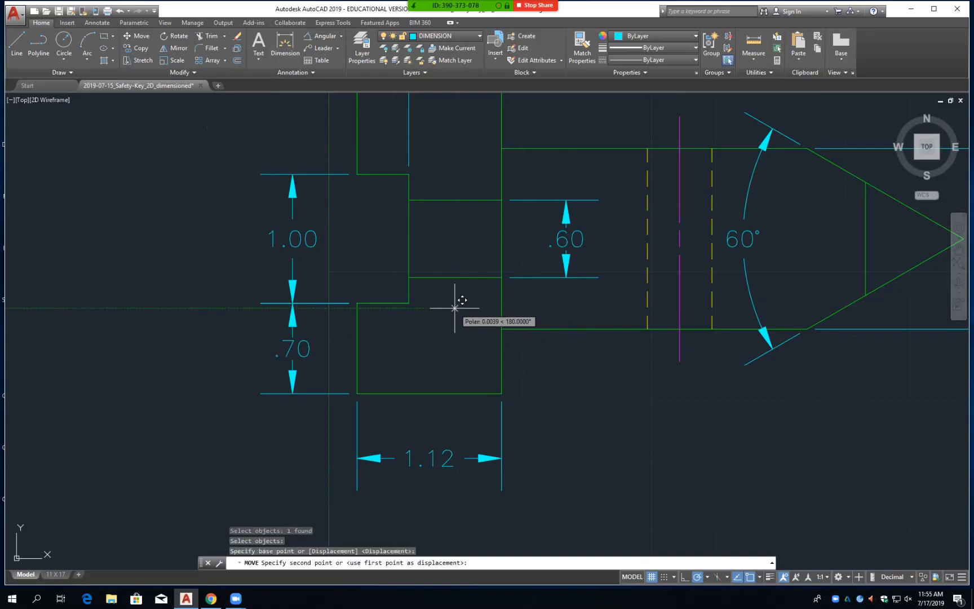
{"action": "type", "text": ".2"}
{"action": "key", "text": "Tab"}
{"action": "type", "text": "27"}
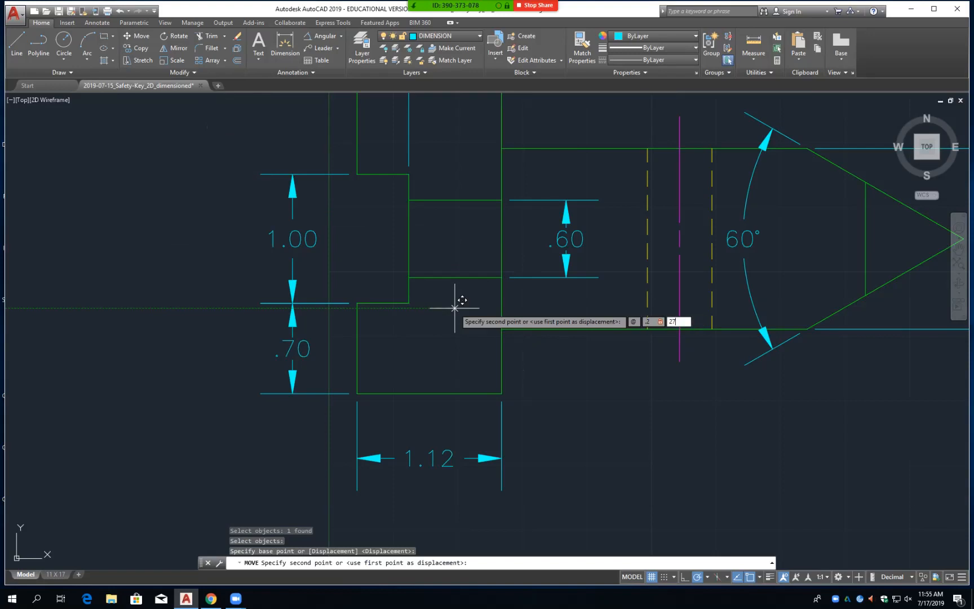
{"action": "key", "text": "Return"}
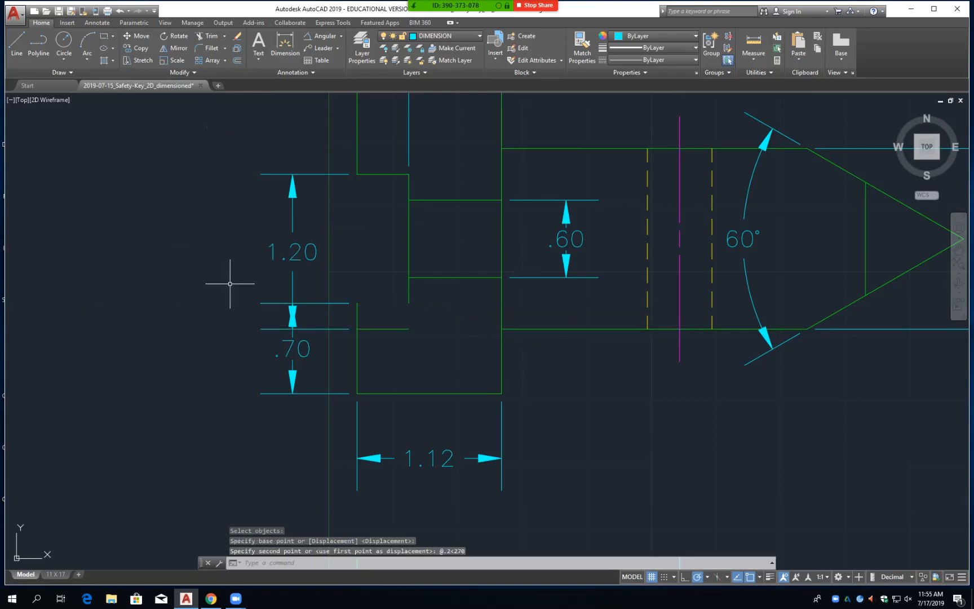
{"action": "key", "text": "Escape"}
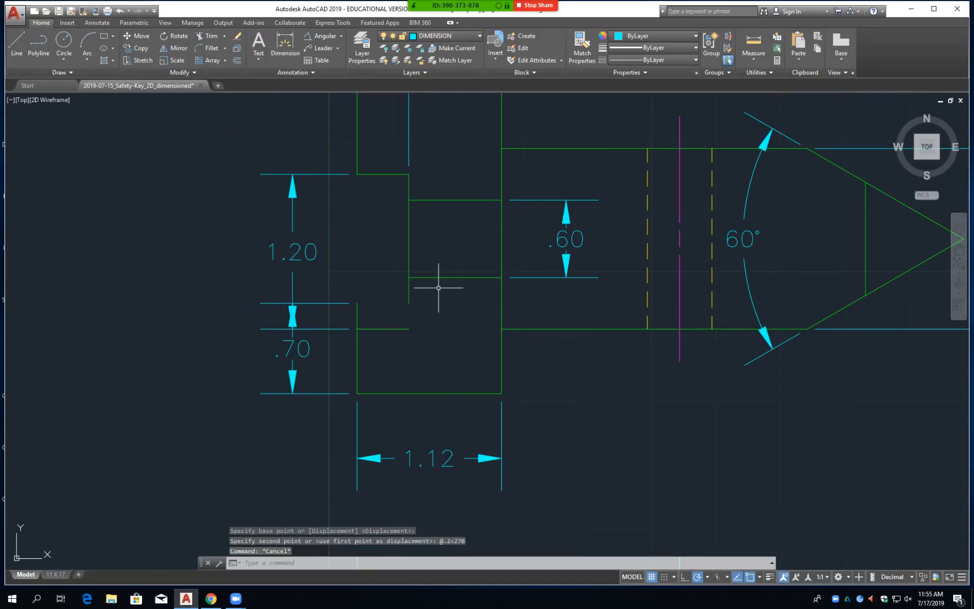
- Join the moved lower notch edge to the head's outer vertical edge and the notch's inner vertical edge using zero-radius fillets
{"action": "key", "text": "Escape"}
{"action": "key", "text": "Escape"}
{"action": "type", "text": "f"}
{"action": "key", "text": "Return"}
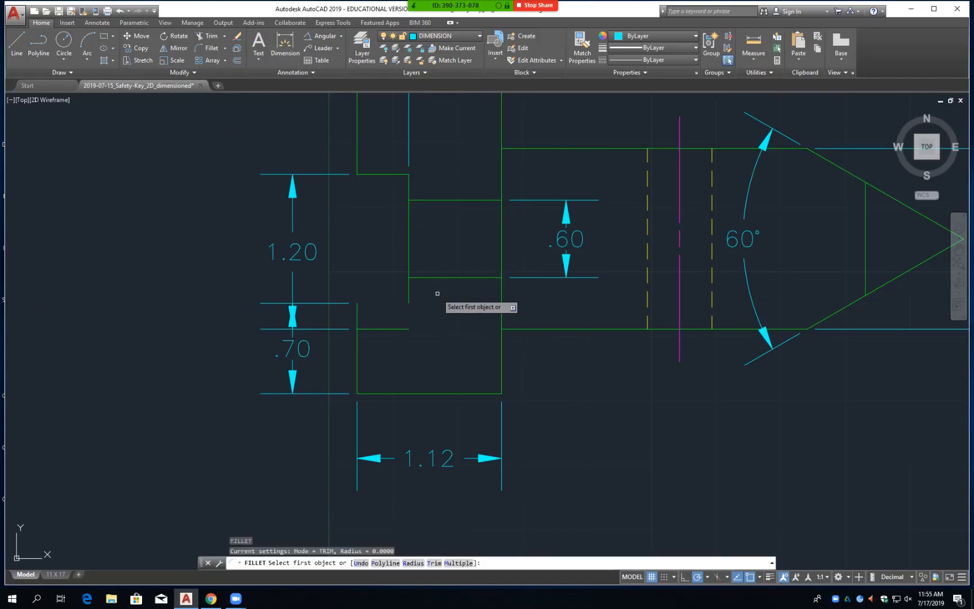
{"action": "left_click", "coordinate": [361, 330]}
{"action": "left_click", "coordinate": [357, 346]}
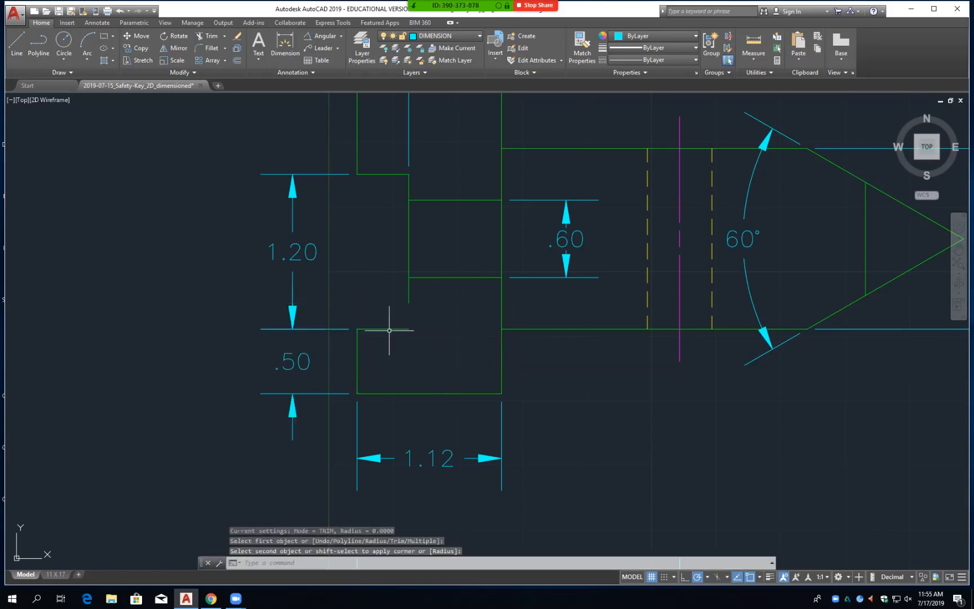
{"action": "key", "text": "Return"}
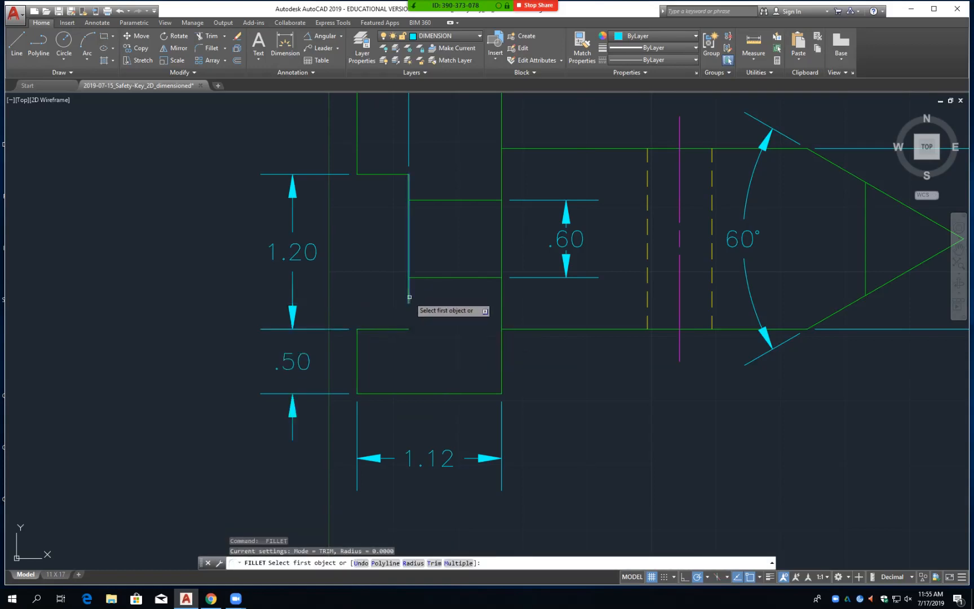
{"action": "left_click", "coordinate": [408, 300]}
{"action": "left_click", "coordinate": [388, 328]}
{"action": "key", "text": "Return"}
{"action": "middle_click_drag", "start_coordinate": [368, 223], "coordinate": [367, 356]}
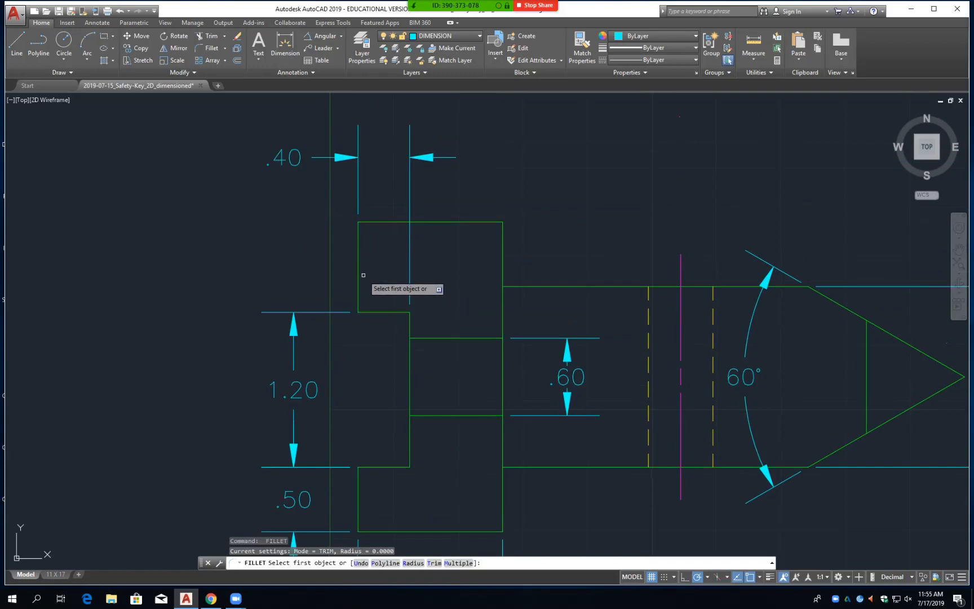
{"action": "key", "text": "Escape"}
- Move the upper horizontal edge of the head's notch in the top view by 0.2 at 90°
{"action": "type", "text": "m"}
{"action": "key", "text": "Return"}
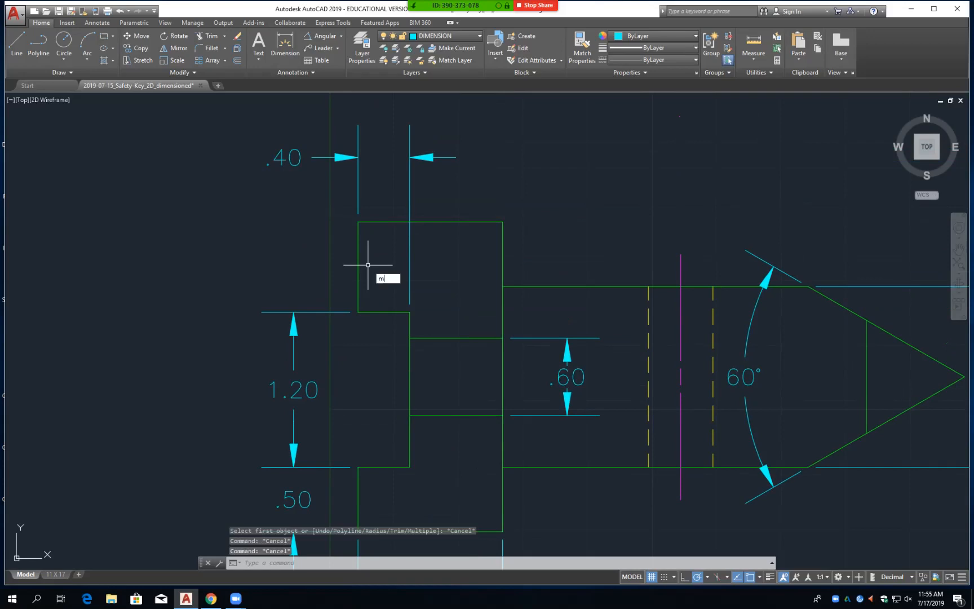
{"action": "left_click", "coordinate": [378, 311]}
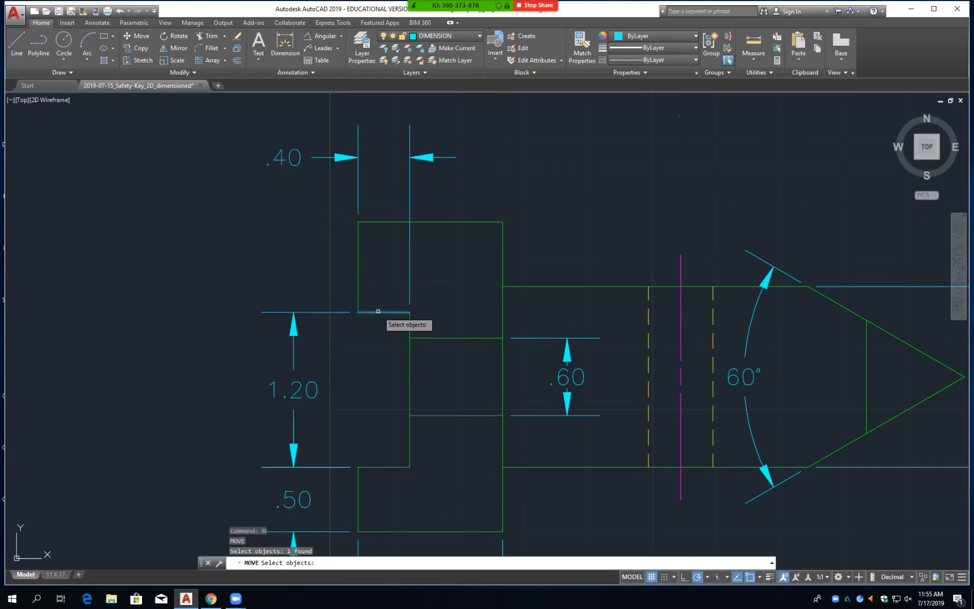
{"action": "key", "text": "Return"}
{"action": "left_click", "coordinate": [162, 263]}
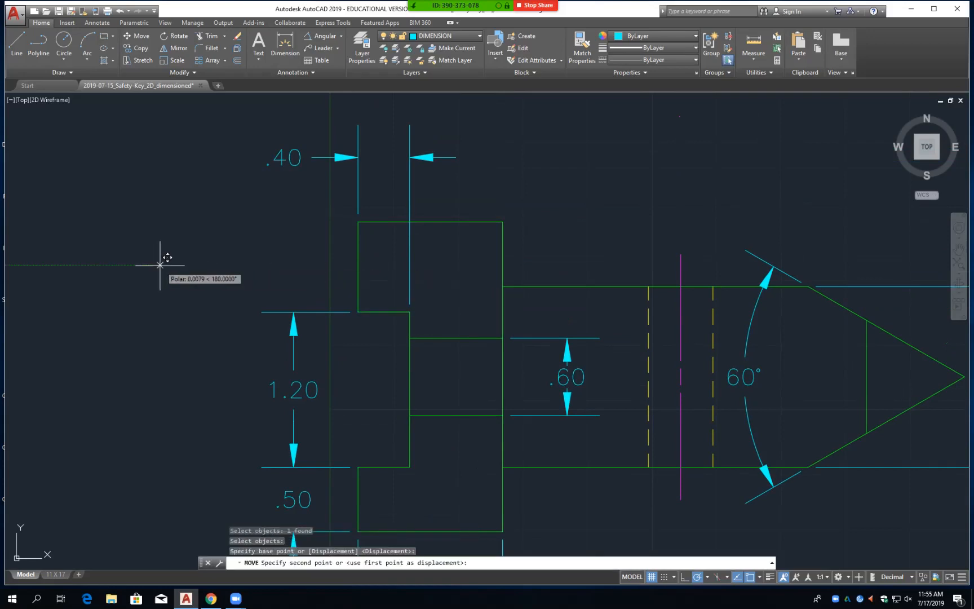
{"action": "type", "text": "."}
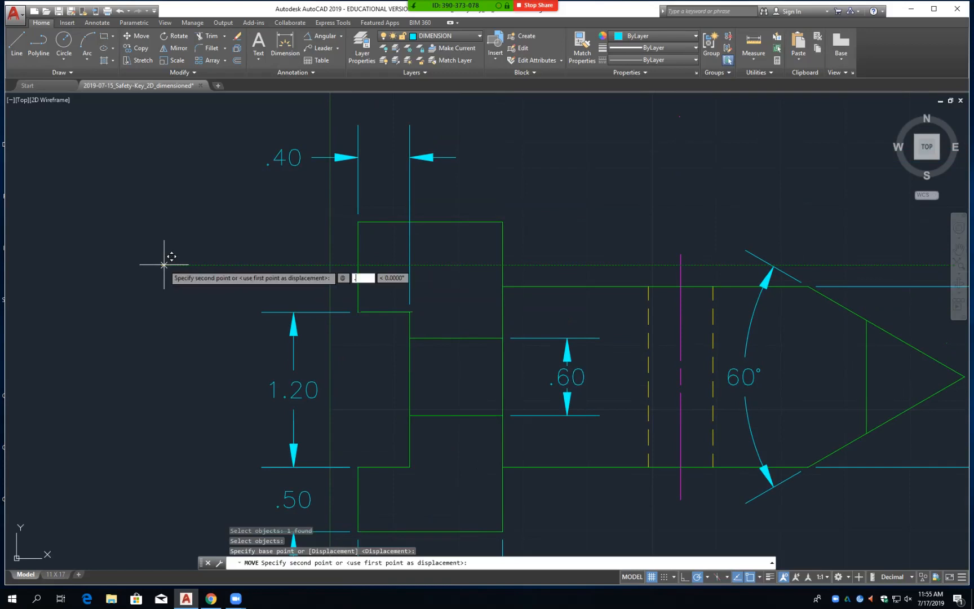
{"action": "type", "text": "2"}
{"action": "key", "text": "Tab"}
{"action": "type", "text": "9"}
{"action": "key", "text": "Return"}
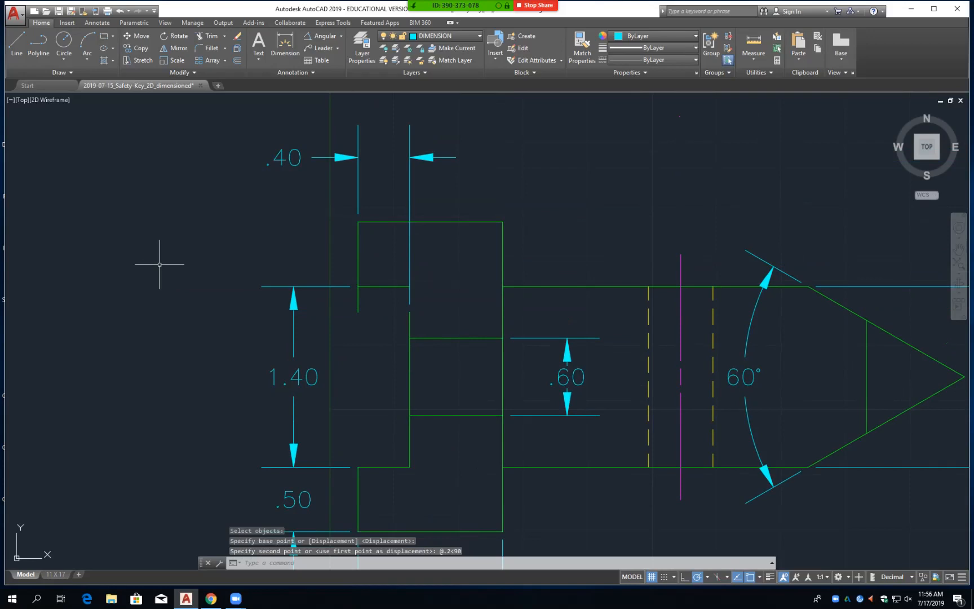
{"action": "key", "text": "Escape"}
{"action": "key", "text": "Escape"}
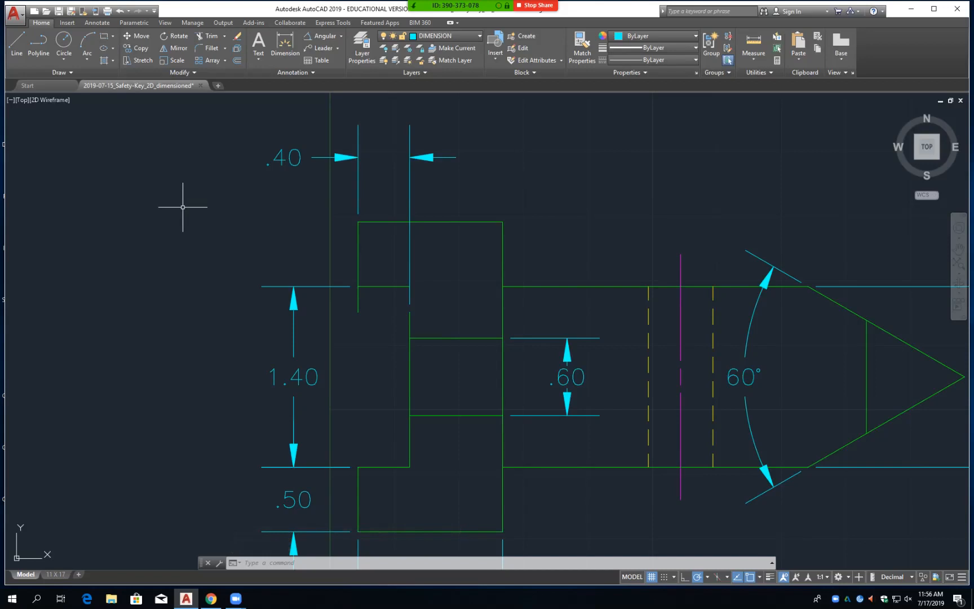
- Join the moved upper notch edge to the head's outer vertical edge and the notch's inner vertical edge using zero-radius fillets
{"action": "type", "text": "f"}
{"action": "key", "text": "Return"}
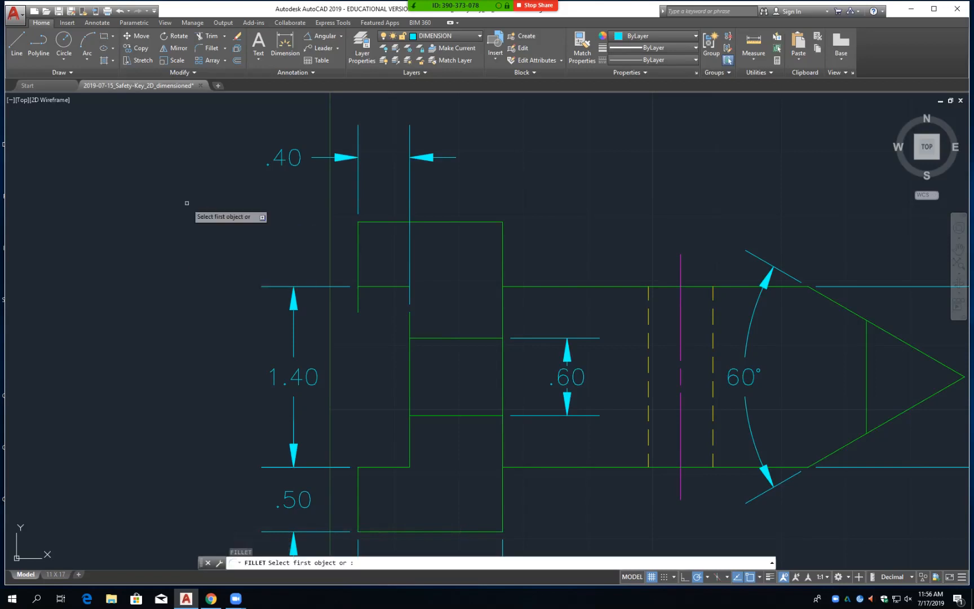
{"action": "left_click", "coordinate": [358, 276]}
{"action": "left_click", "coordinate": [397, 288]}
{"action": "key", "text": "Return"}
{"action": "left_click", "coordinate": [399, 287]}
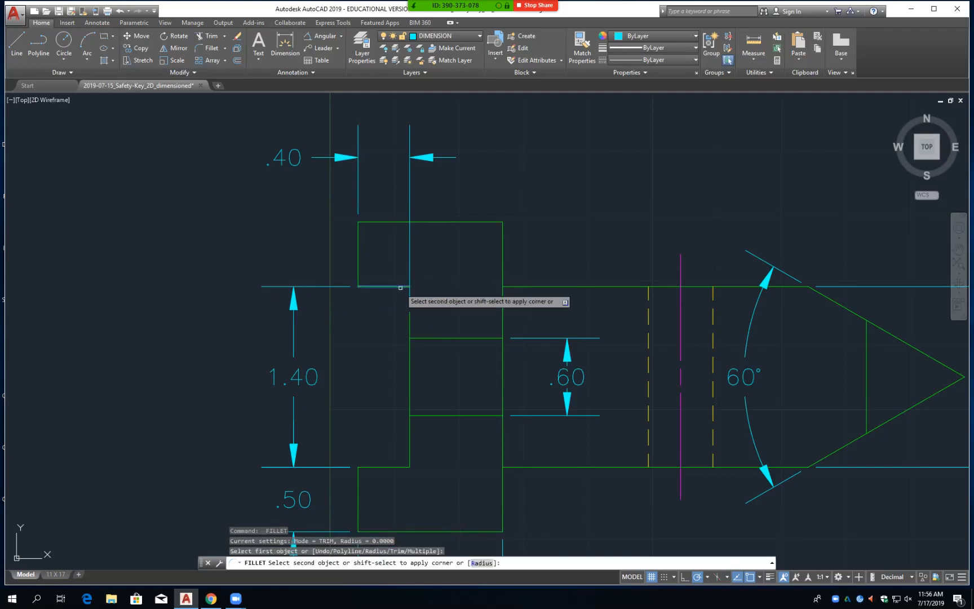
{"action": "left_click", "coordinate": [409, 323]}
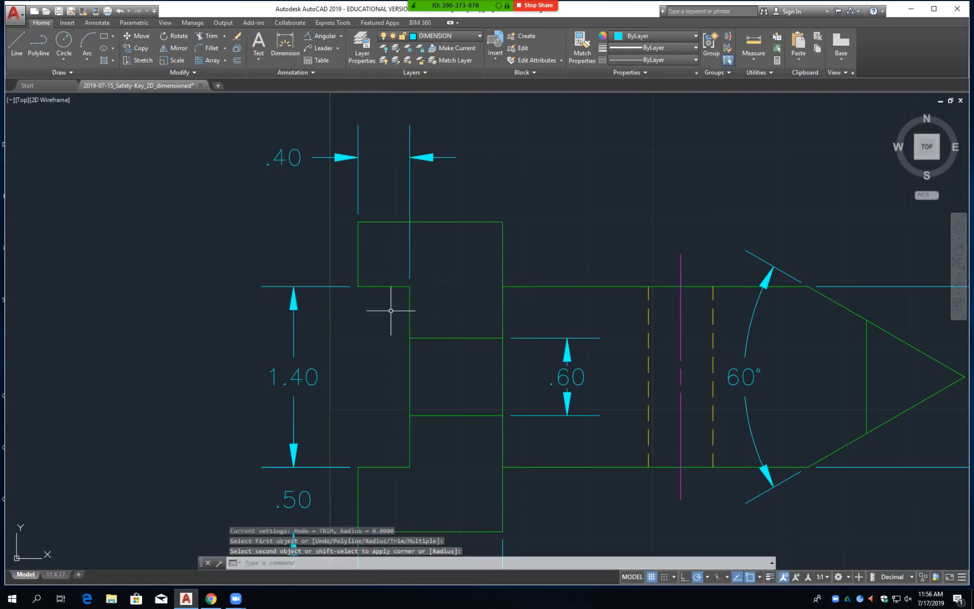
- Check the vertical distance from the head's bottom corner to its lower inner line with a temporary linear dimension
{"action": "scroll", "coordinate": [386, 271], "scroll_direction": "down", "scroll_amount": 4}
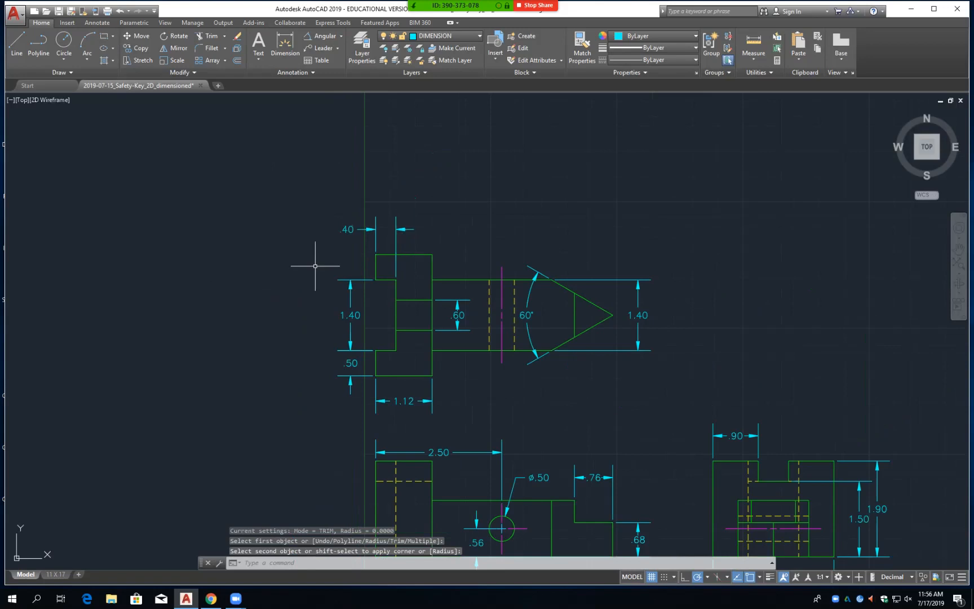
{"action": "scroll", "coordinate": [424, 343], "scroll_direction": "up", "scroll_amount": 6}
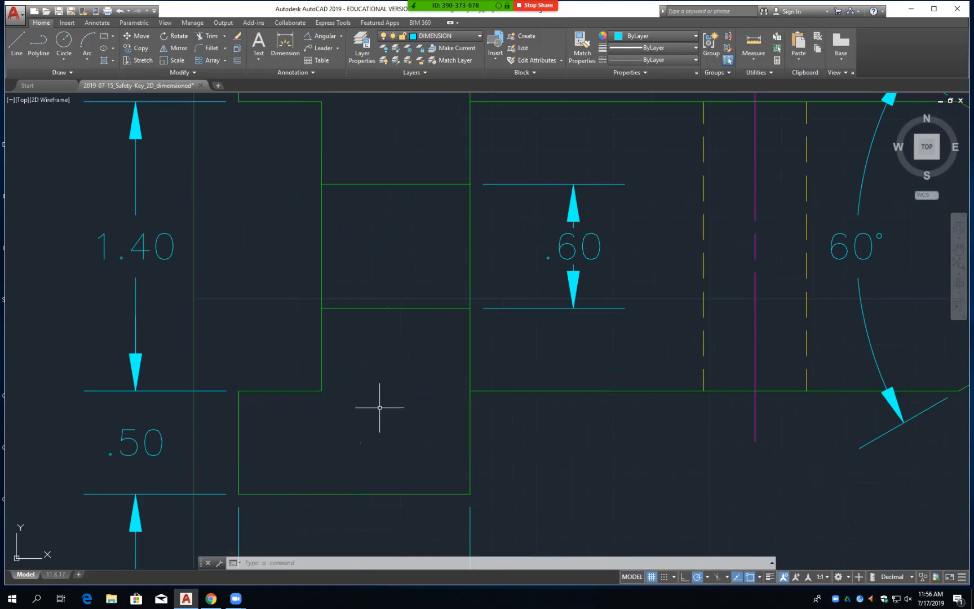
{"action": "scroll", "coordinate": [380, 406], "scroll_direction": "down", "scroll_amount": 2}
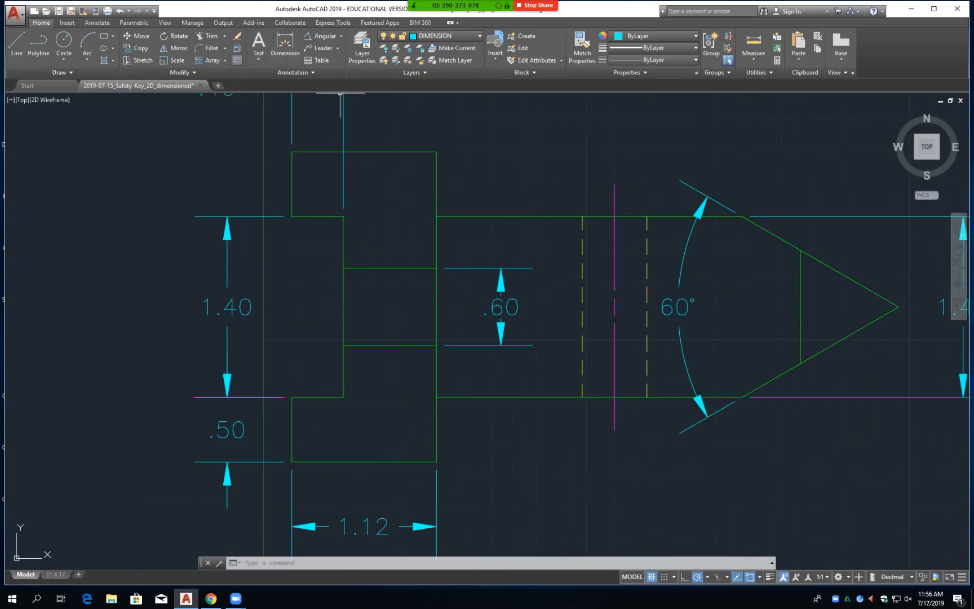
{"action": "key", "text": "Escape"}
{"action": "key", "text": "Escape"}
{"action": "key", "text": "Escape"}
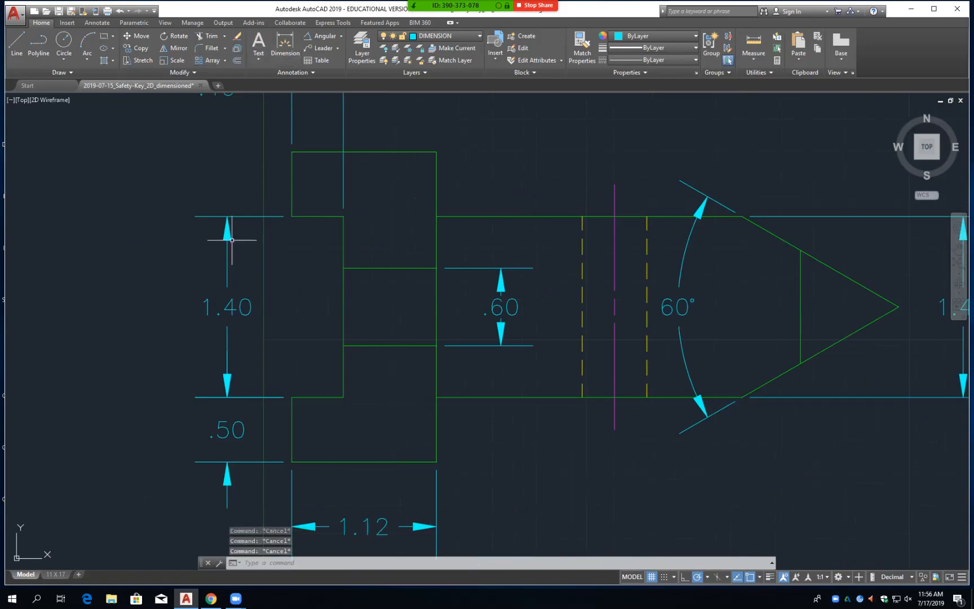
{"action": "left_click", "coordinate": [340, 35]}
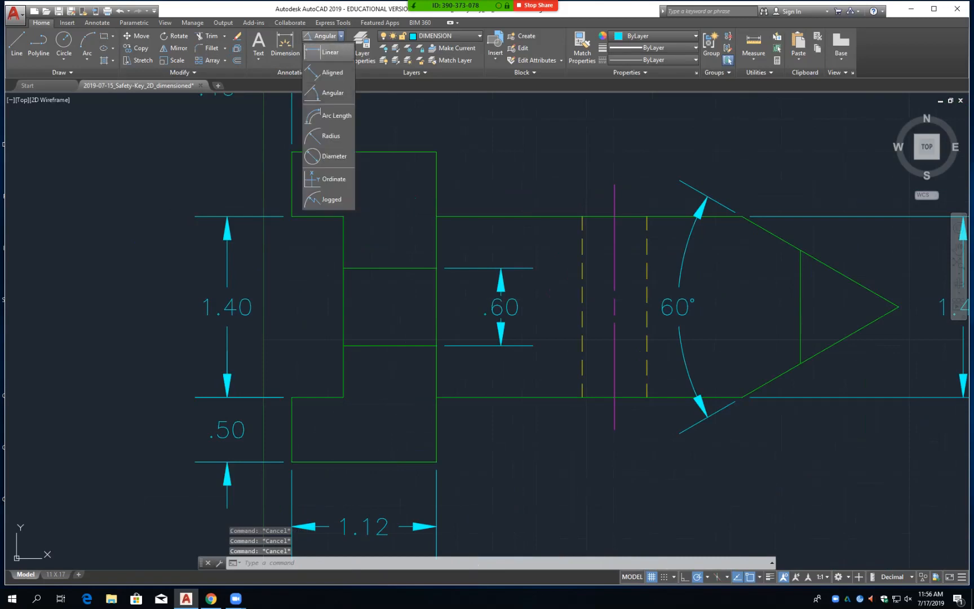
{"action": "left_click", "coordinate": [322, 50]}
{"action": "left_click", "coordinate": [436, 461]}
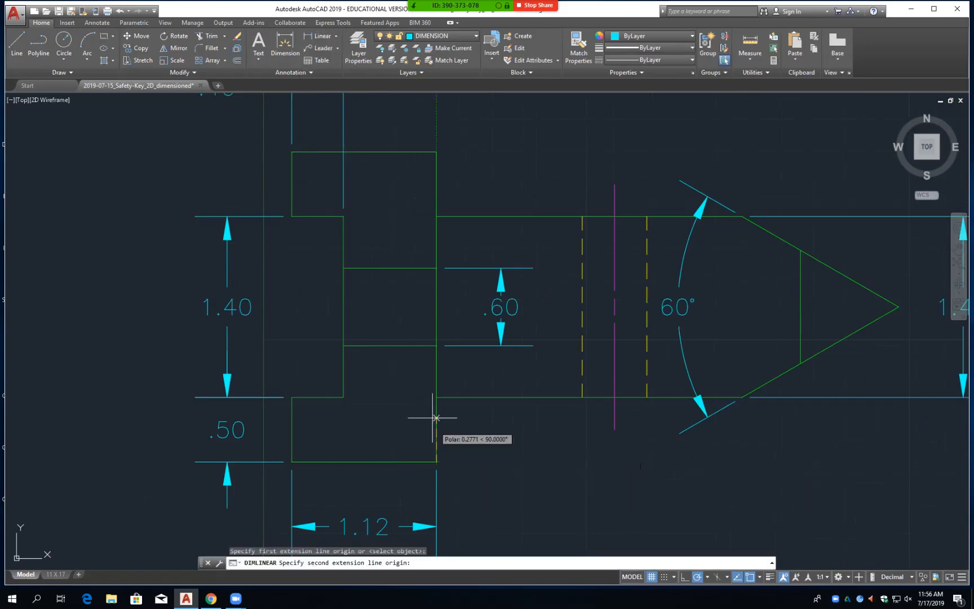
{"action": "left_click", "coordinate": [436, 345]}
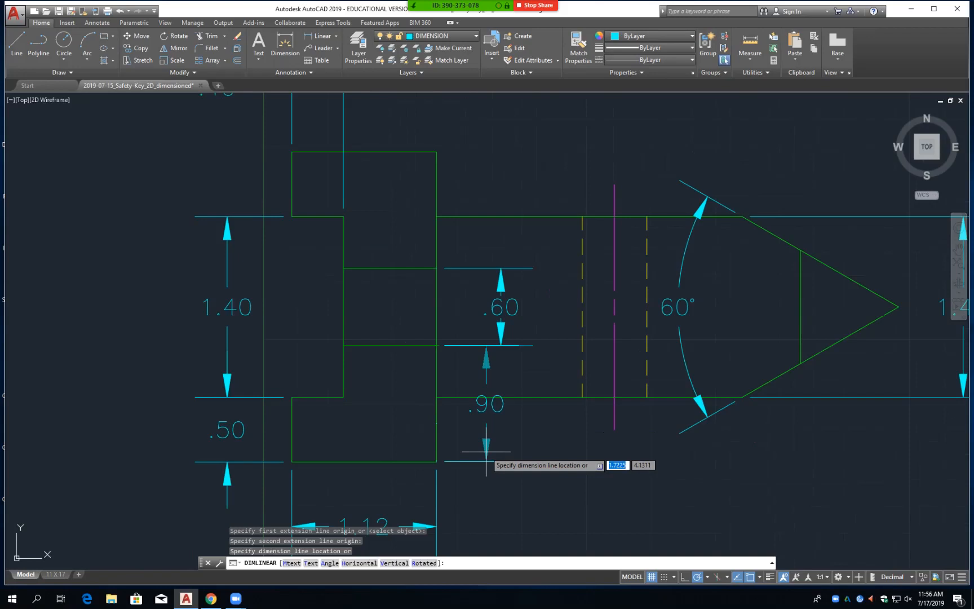
{"action": "key", "text": "Escape"}
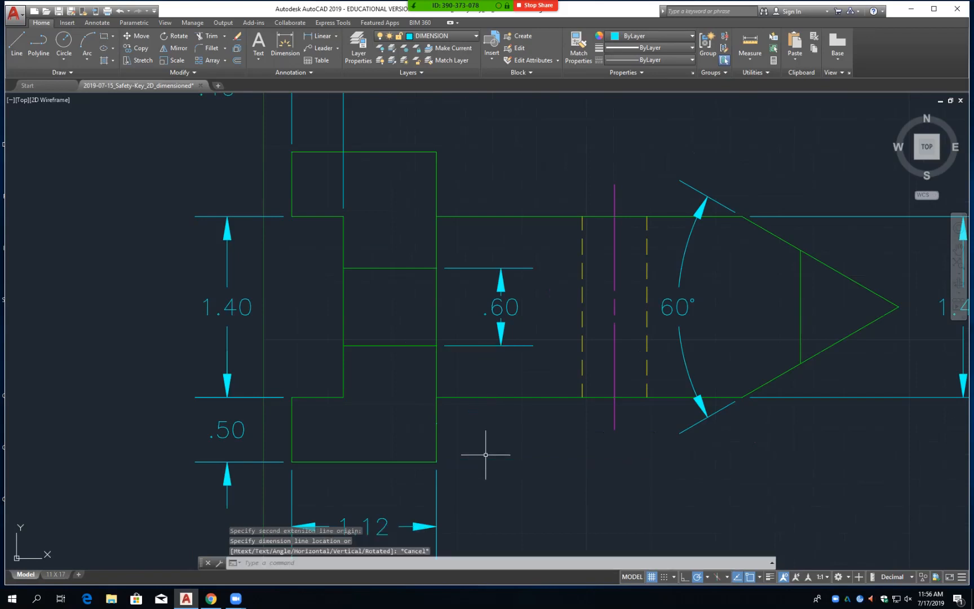
- Move the lower inner horizontal line of the head in the top view by 0.2 at 270°
{"action": "type", "text": "m"}
{"action": "key", "text": "Return"}
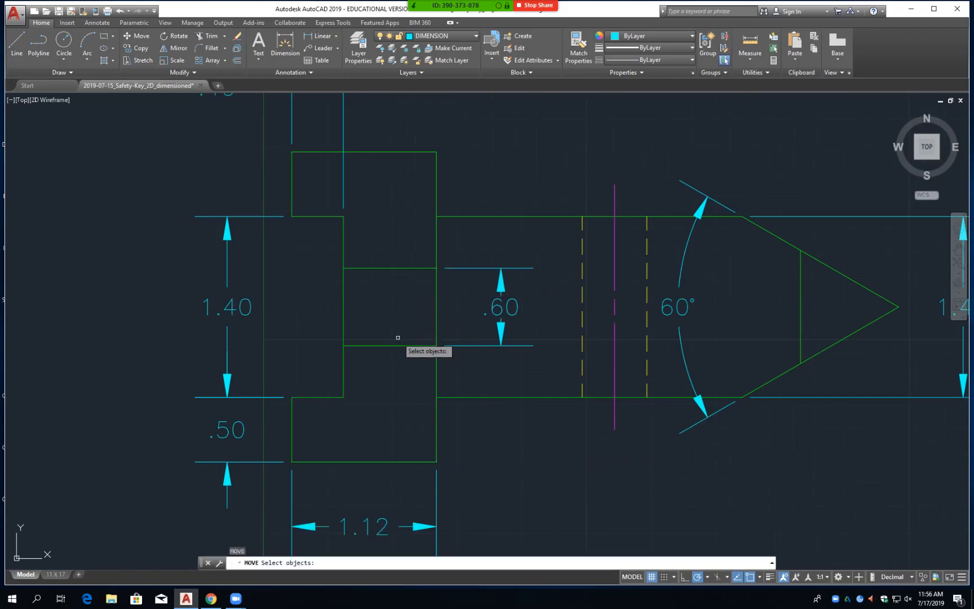
{"action": "left_click", "coordinate": [393, 346]}
{"action": "key", "text": "Return"}
{"action": "left_click", "coordinate": [391, 365]}
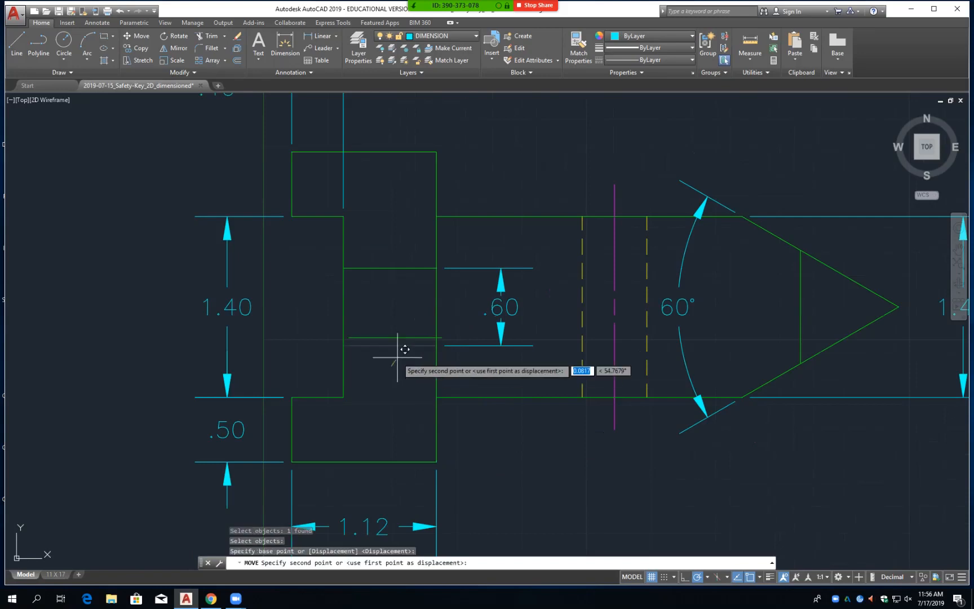
{"action": "type", "text": "@"}
{"action": "type", "text": ".2"}
{"action": "key", "text": "Tab"}
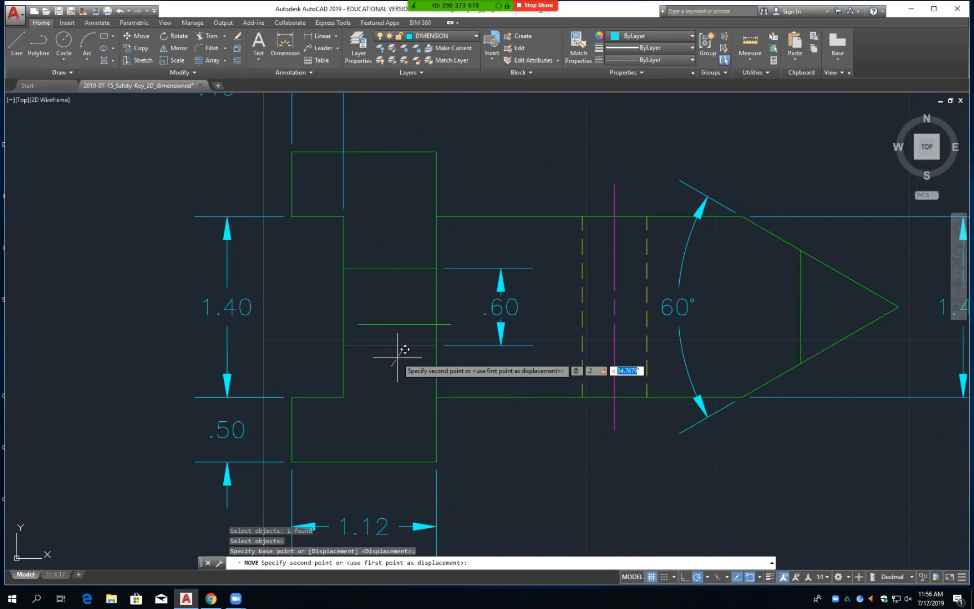
{"action": "type", "text": "270"}
{"action": "key", "text": "Return"}
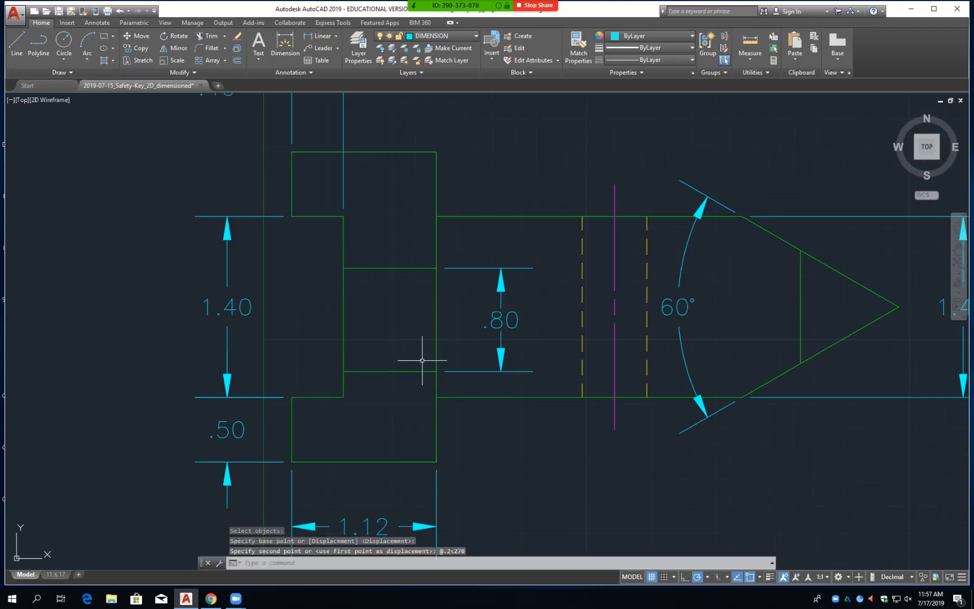
- Move the upper inner horizontal line of the head in the top view by 0.2 at 90°
{"action": "key", "text": "Return"}
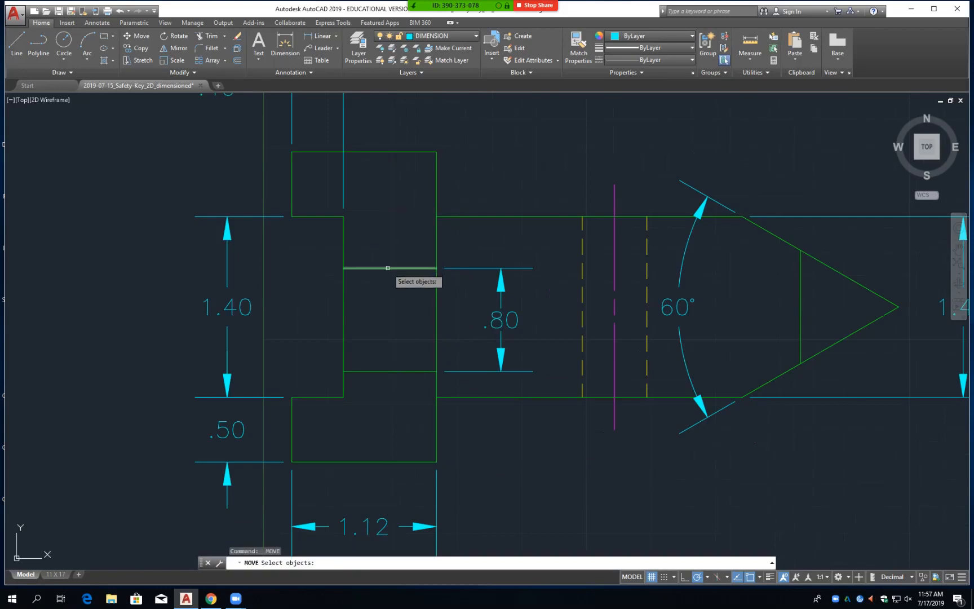
{"action": "left_click", "coordinate": [389, 268]}
{"action": "key", "text": "Return"}
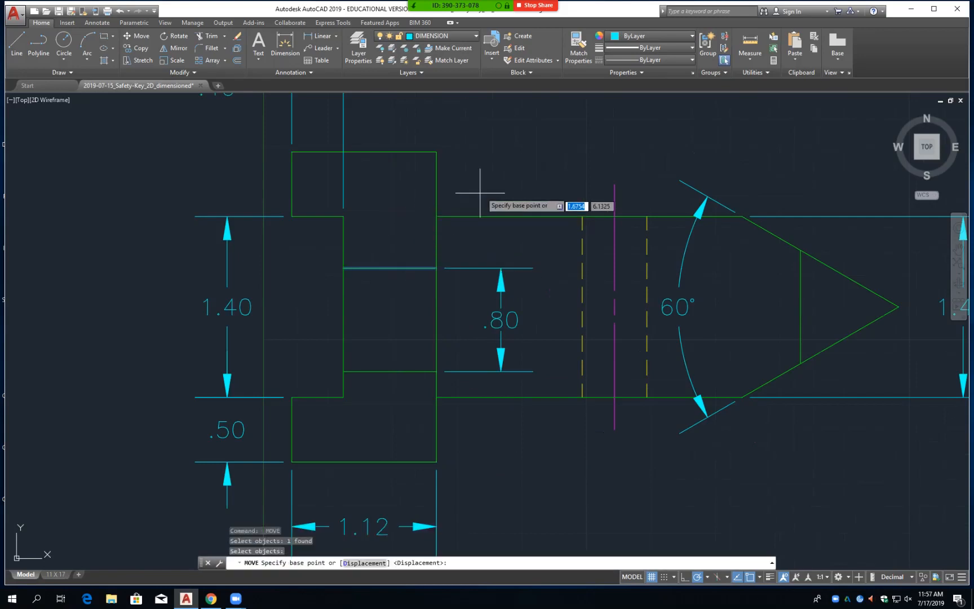
{"action": "left_click", "coordinate": [494, 175]}
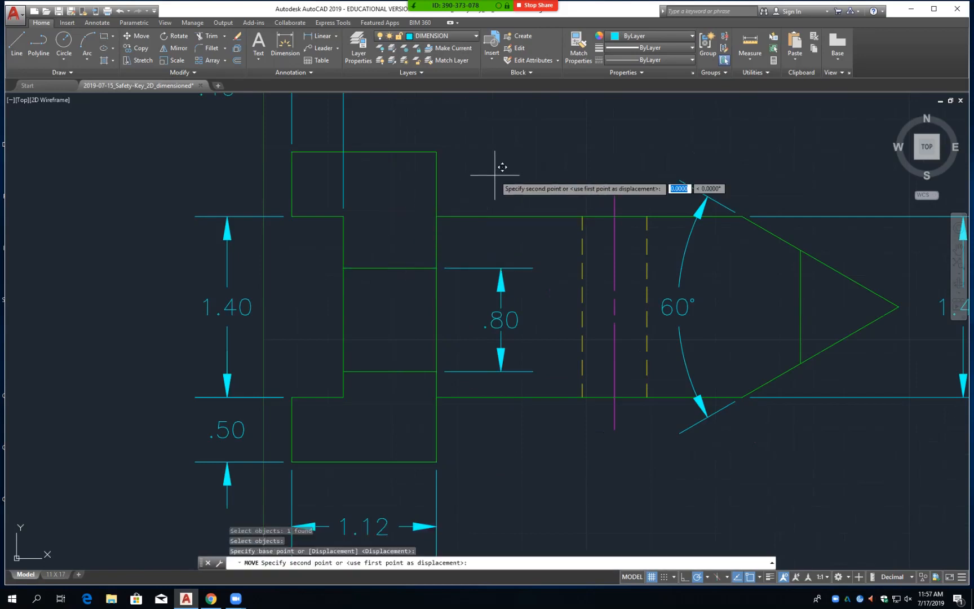
{"action": "type", "text": "@."}
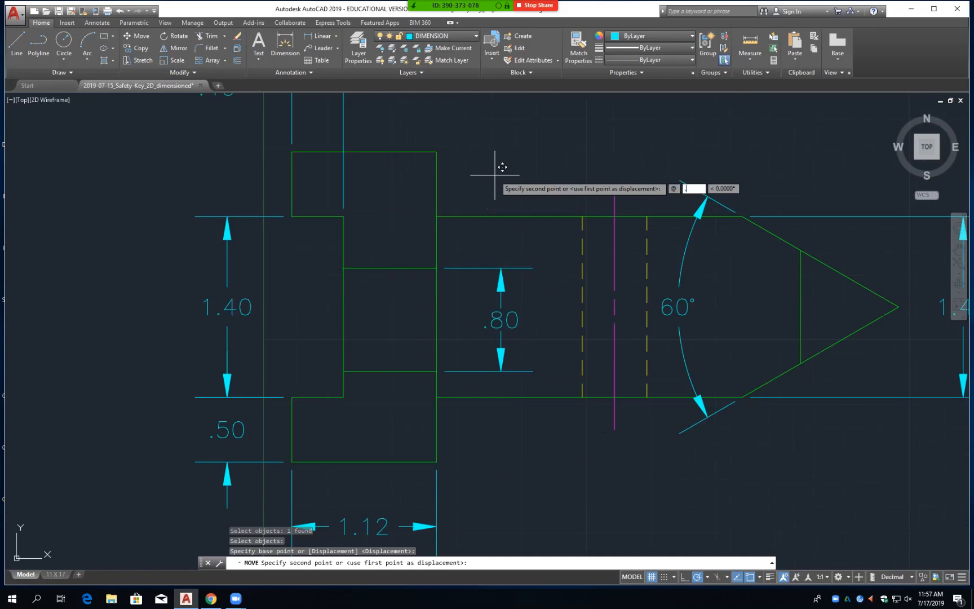
{"action": "type", "text": "2<90"}
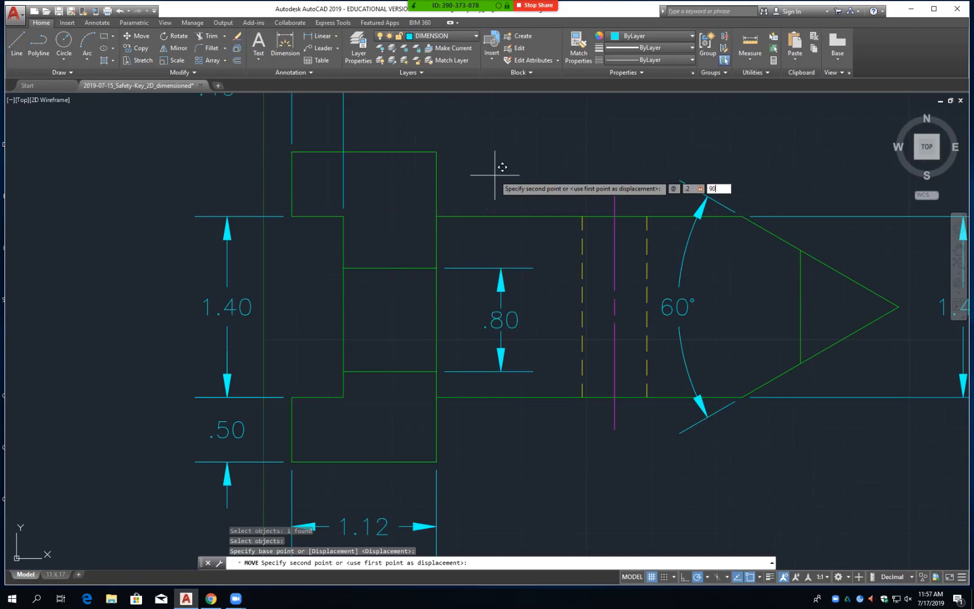
{"action": "key", "text": "Return"}
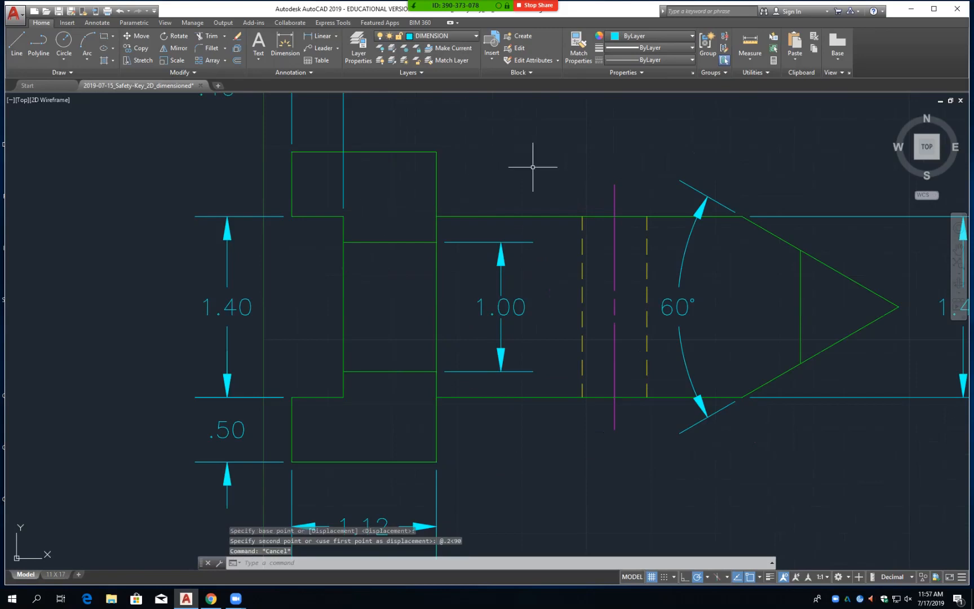
- Trim the front view's horizontal hidden line to the left of the head's vertical hidden line
{"action": "scroll", "coordinate": [533, 191], "scroll_direction": "down", "scroll_amount": 2}
{"action": "mouse_move", "coordinate": [569, 267]}
{"action": "middle_mouse_down"}
{"action": "mouse_move", "coordinate": [532, 276]}
{"action": "mouse_move", "coordinate": [480, 270]}
{"action": "middle_mouse_up"}
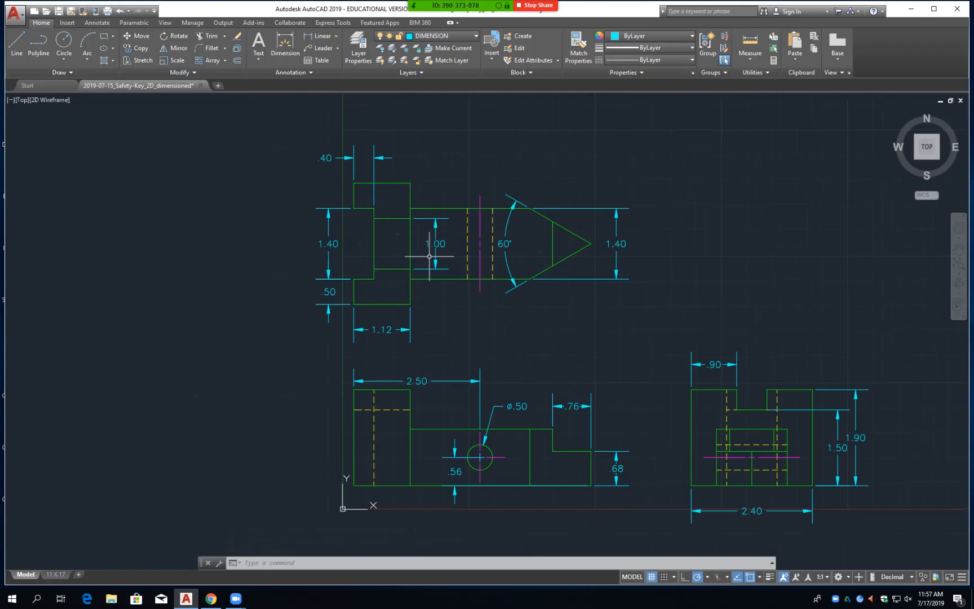
{"action": "middle_click_drag", "start_coordinate": [441, 343], "coordinate": [498, 252]}
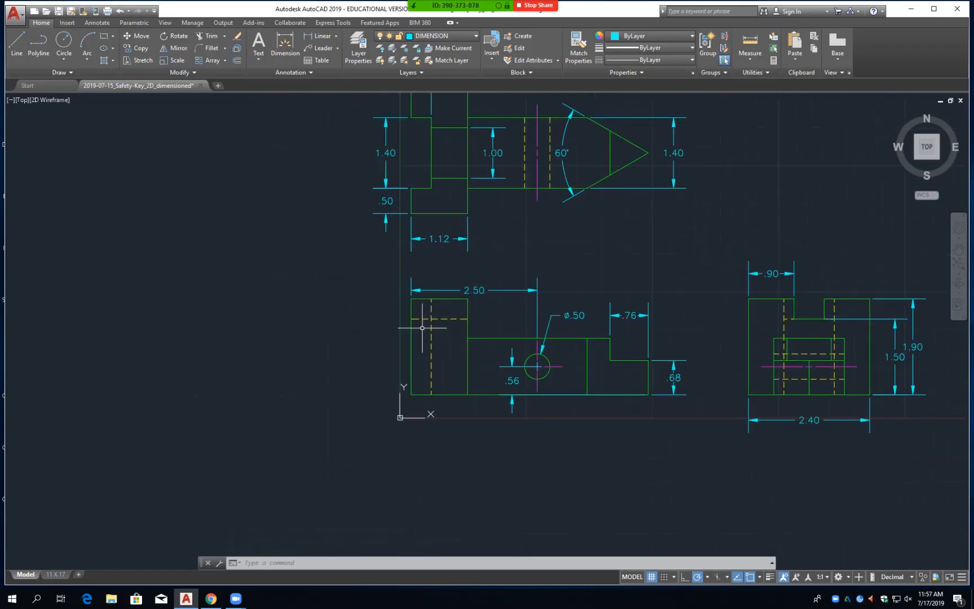
{"action": "scroll", "coordinate": [427, 326], "scroll_direction": "up", "scroll_amount": 4}
{"action": "key", "text": "Escape"}
{"action": "key", "text": "Escape"}
{"action": "key", "text": "Escape"}
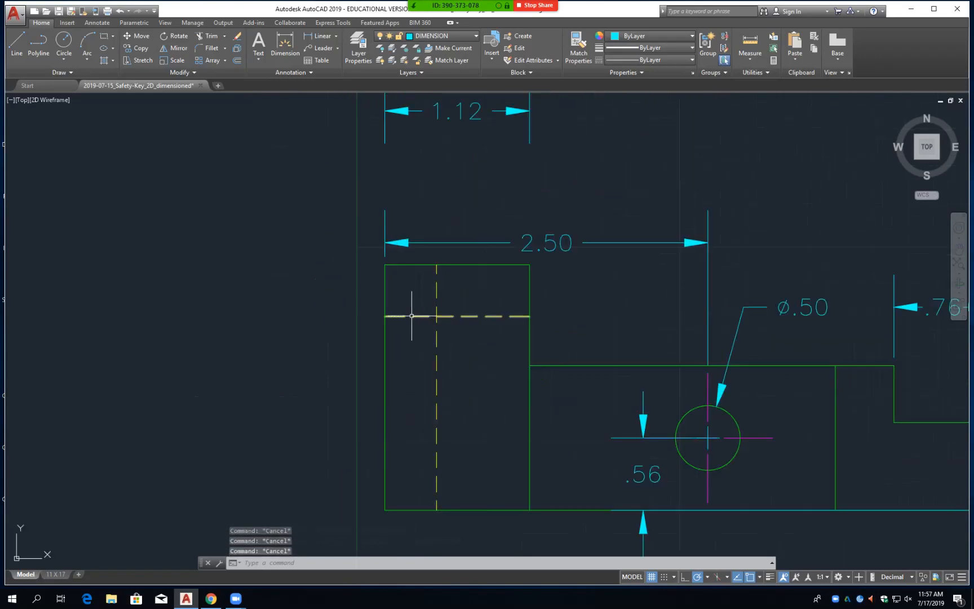
{"action": "type", "text": "tr"}
{"action": "key", "text": "Return"}
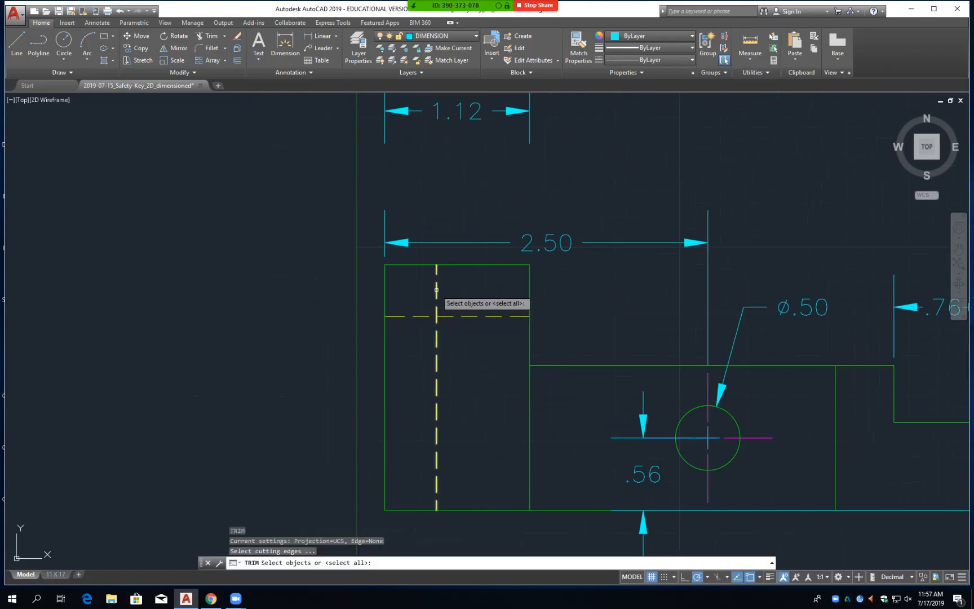
{"action": "left_click", "coordinate": [436, 296]}
{"action": "key", "text": "Return"}
{"action": "left_click", "coordinate": [414, 316]}
{"action": "key", "text": "Return"}
- Save the revised drawing
{"action": "scroll", "coordinate": [466, 330], "scroll_direction": "down", "scroll_amount": 8}
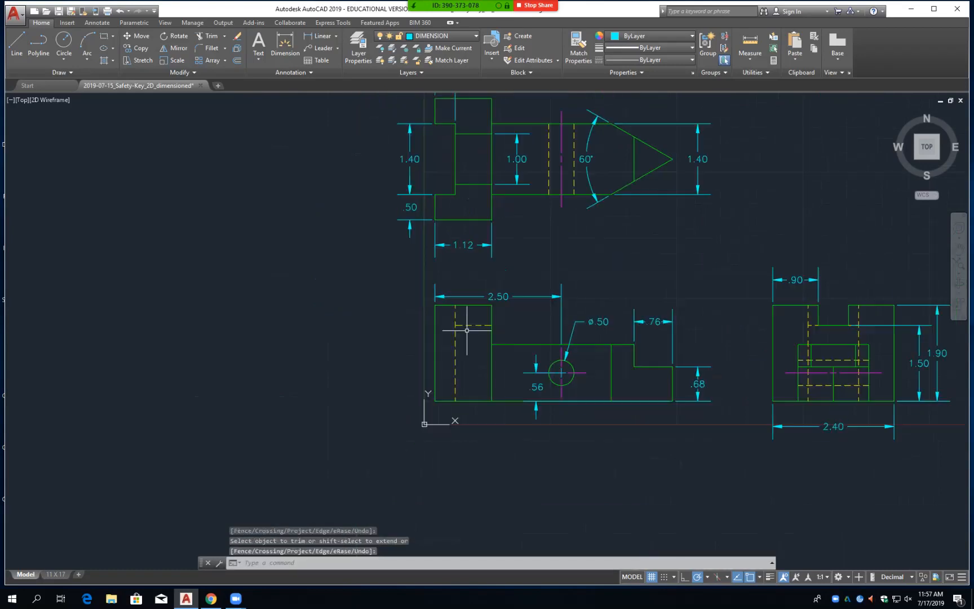
{"action": "scroll", "coordinate": [453, 261], "scroll_direction": "up", "scroll_amount": 8}
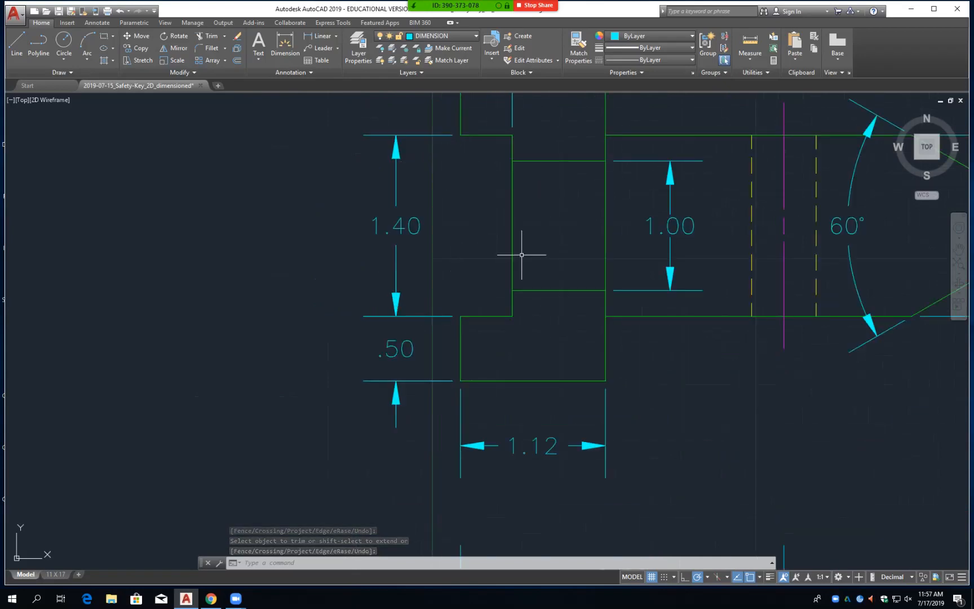
{"action": "scroll", "coordinate": [528, 261], "scroll_direction": "up", "scroll_amount": 5}
{"action": "scroll", "coordinate": [624, 296], "scroll_direction": "down", "scroll_amount": 12}
{"action": "scroll", "coordinate": [509, 285], "scroll_direction": "down", "scroll_amount": 2}
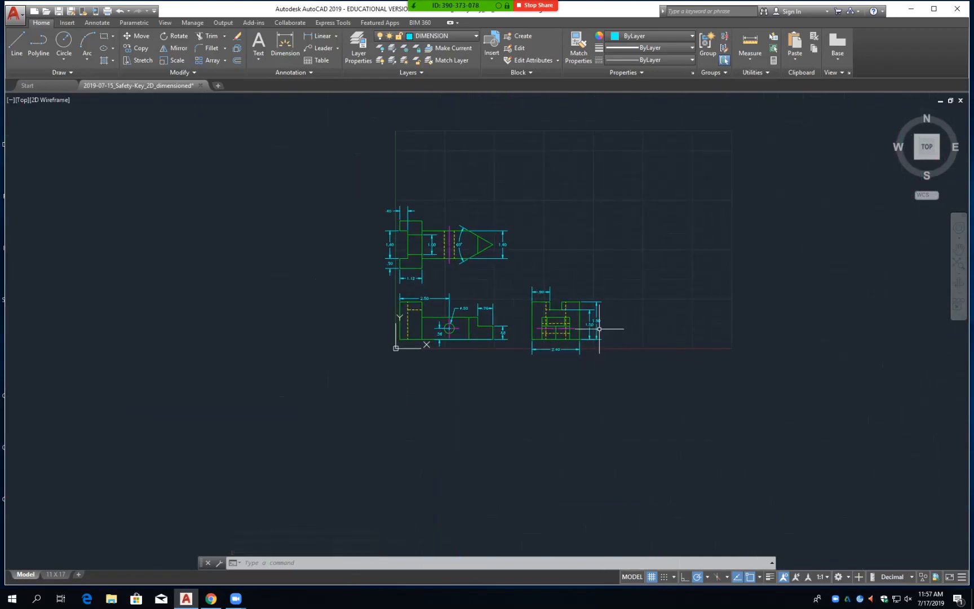
{"action": "scroll", "coordinate": [598, 327], "scroll_direction": "up", "scroll_amount": 10}
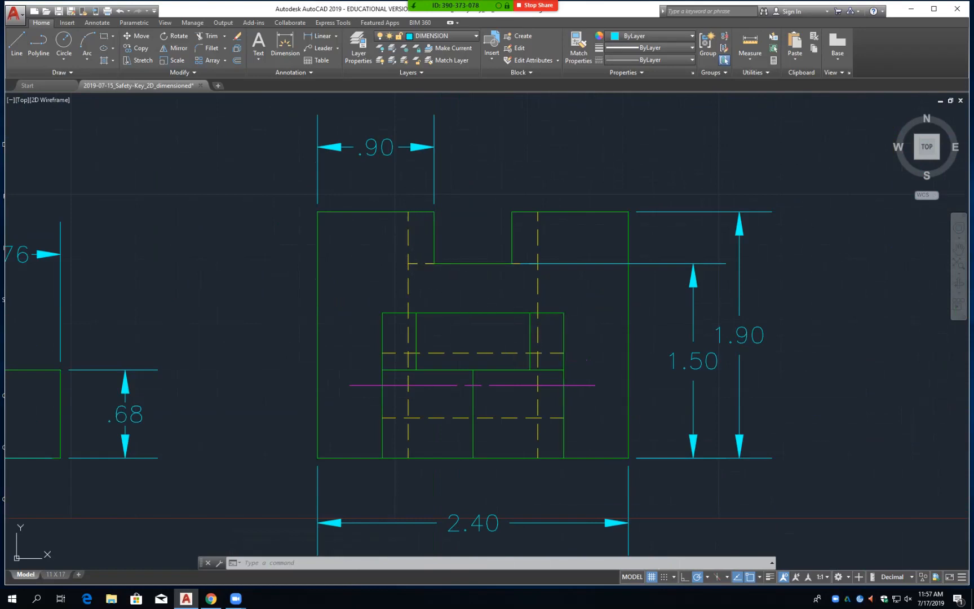
{"action": "key", "text": "ctrl+s"}
{"action": "key", "text": "Escape"}
{"action": "key", "text": "Escape"}
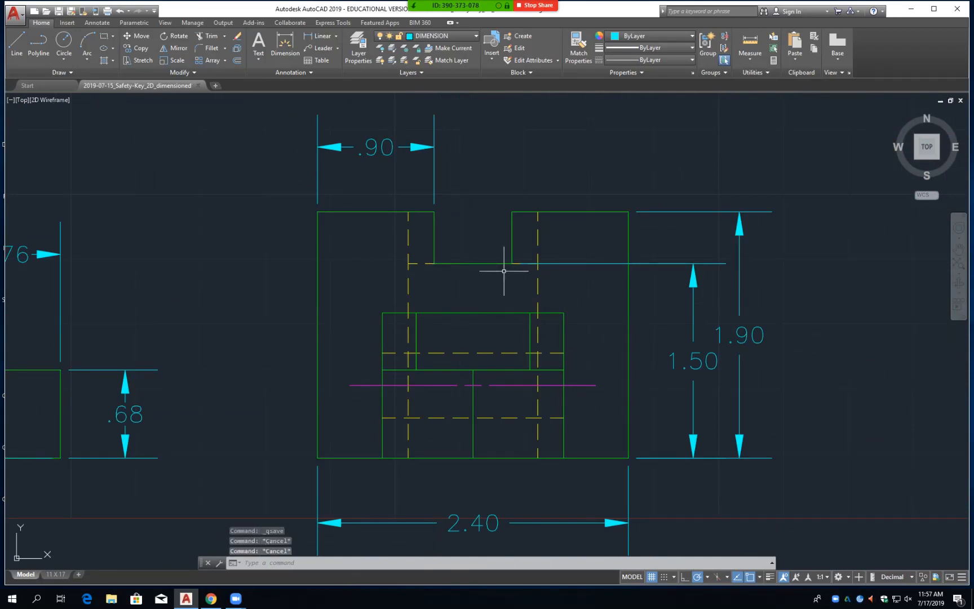
- Move the left vertical hidden line and the notch's left vertical edge in the side view 0.2 to the left
{"action": "type", "text": "m"}
{"action": "key", "text": "Return"}
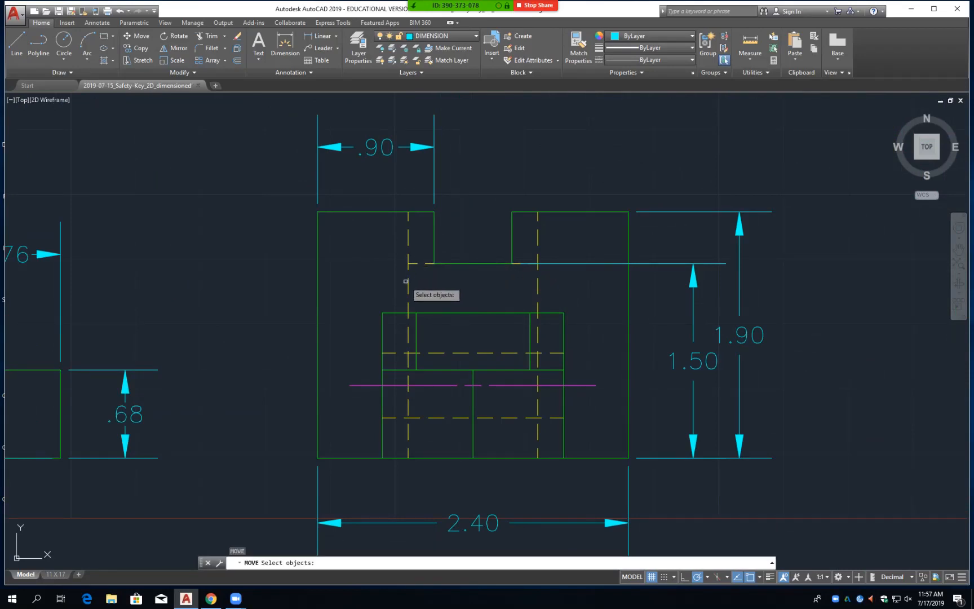
{"action": "left_click", "coordinate": [408, 284]}
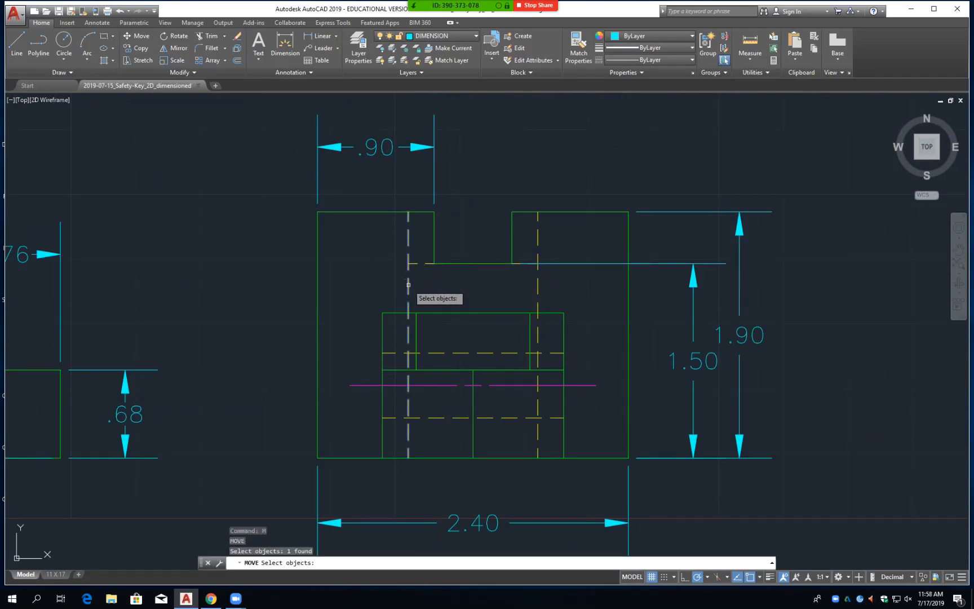
{"action": "left_click", "coordinate": [433, 241]}
{"action": "key", "text": "Return"}
{"action": "left_click", "coordinate": [649, 149]}
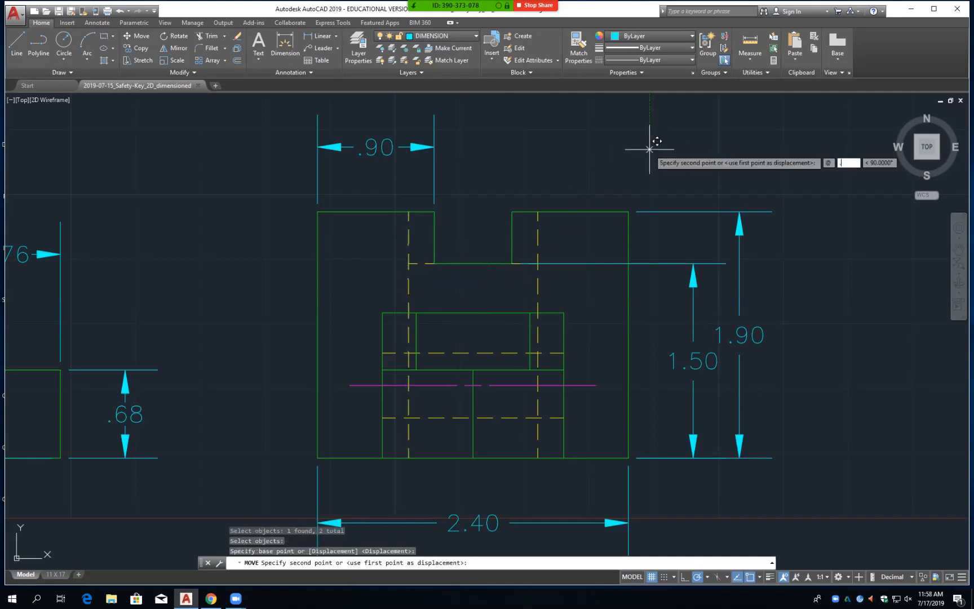
{"action": "key", "text": "Tab"}
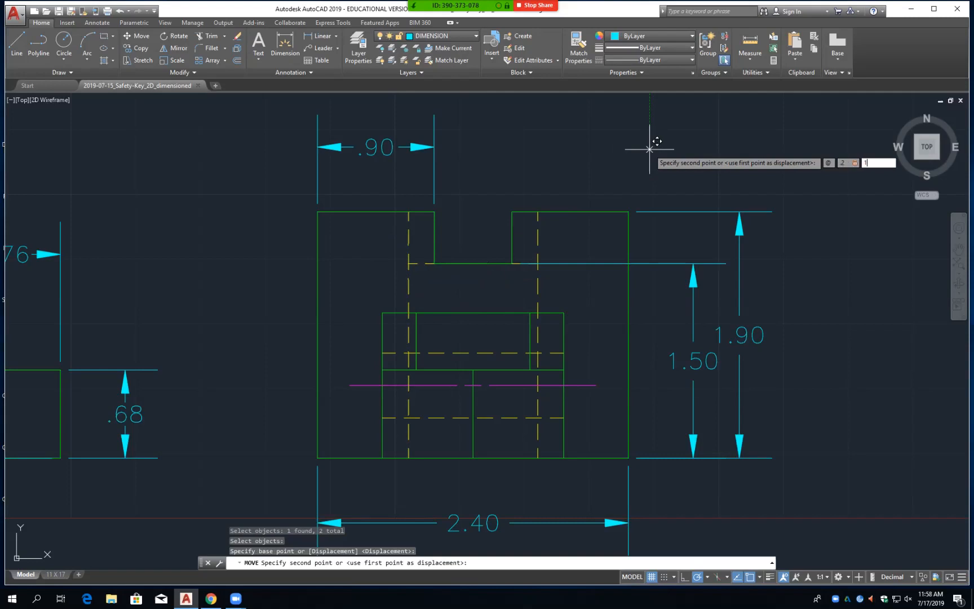
{"action": "key", "text": "Return"}
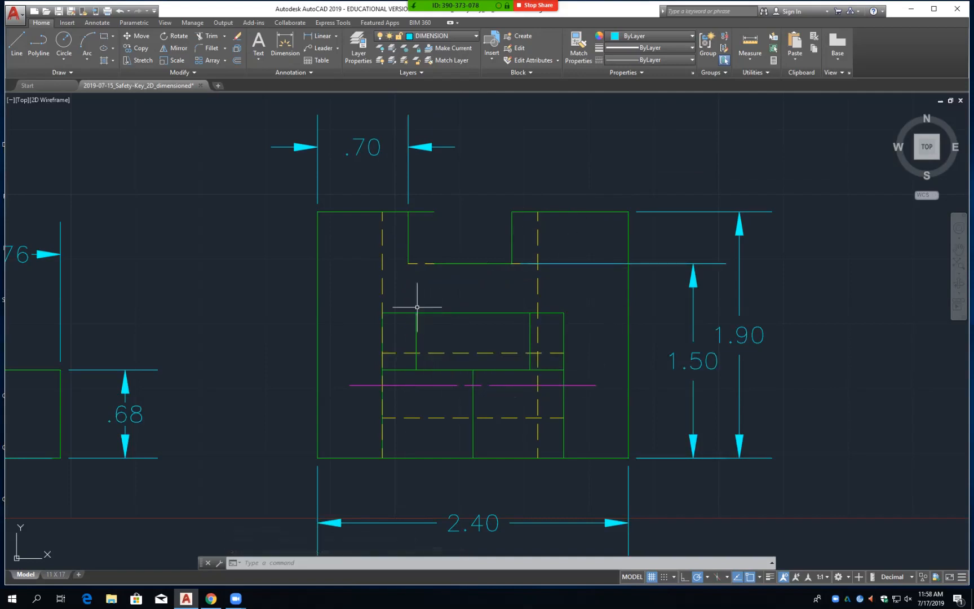
{"action": "scroll", "coordinate": [417, 307], "scroll_direction": "down", "scroll_amount": 2}
{"action": "middle_click_drag", "start_coordinate": [388, 317], "coordinate": [488, 341]}
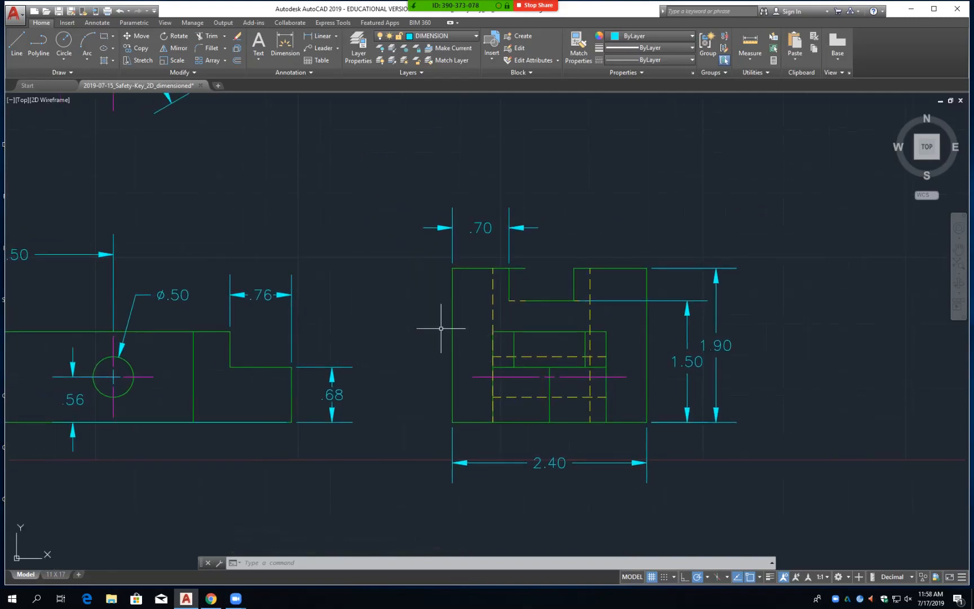
{"action": "scroll", "coordinate": [543, 369], "scroll_direction": "up", "scroll_amount": 5}
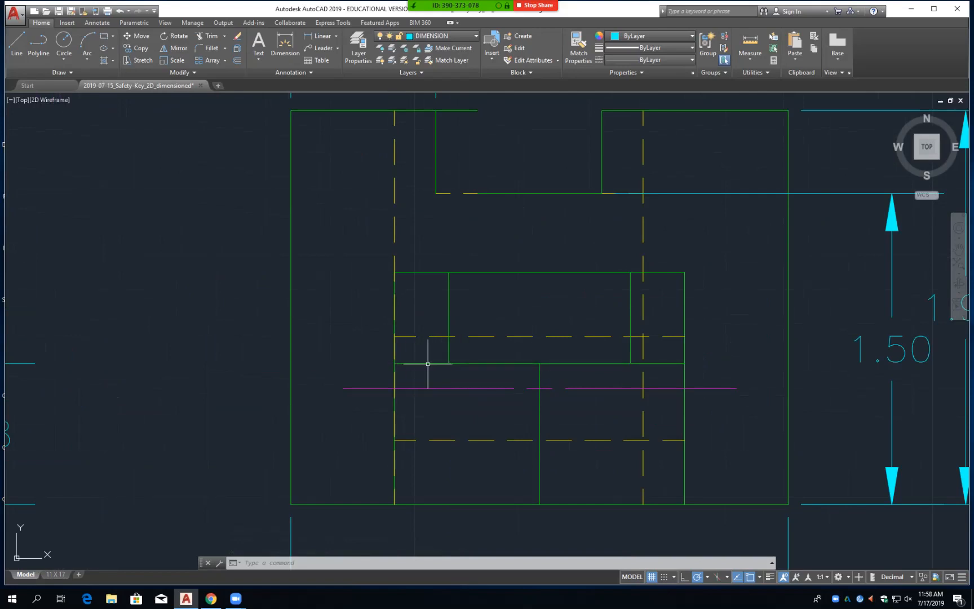
{"action": "key", "text": "Escape"}
{"action": "key", "text": "Escape"}
{"action": "type", "text": "TFRAMES"}
{"action": "key", "text": "Return"}
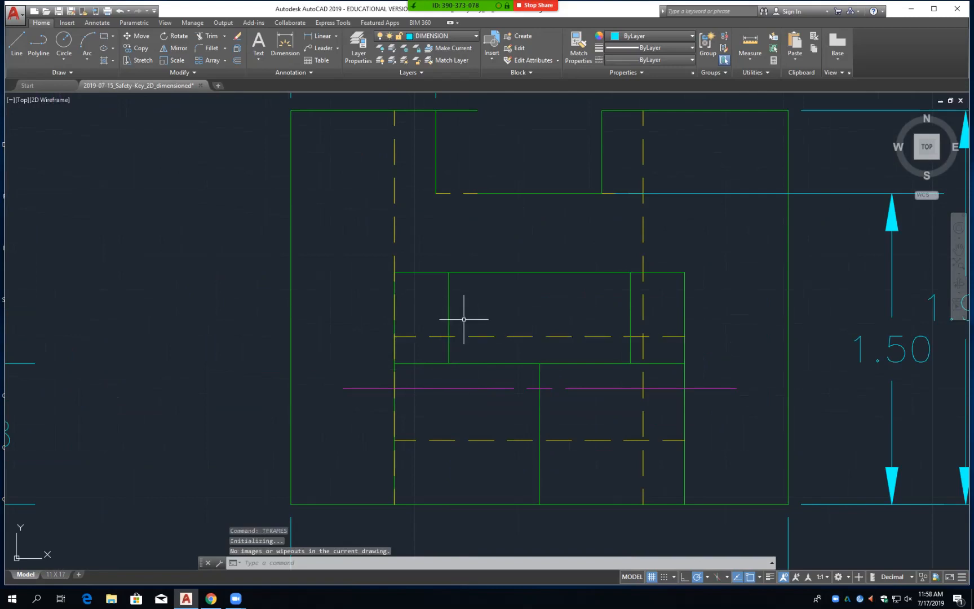
{"action": "key", "text": "Escape"}
{"action": "key", "text": "Escape"}
- Trim both outer ends of the side view's middle horizontal line back to the two short vertical lines
{"action": "type", "text": "tr"}
{"action": "key", "text": "Return"}
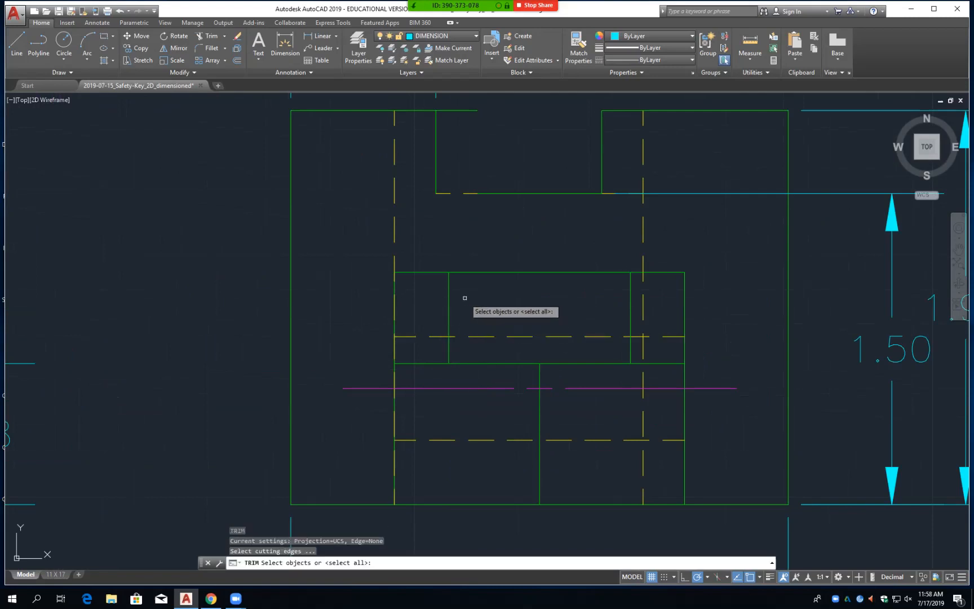
{"action": "left_click", "coordinate": [448, 314]}
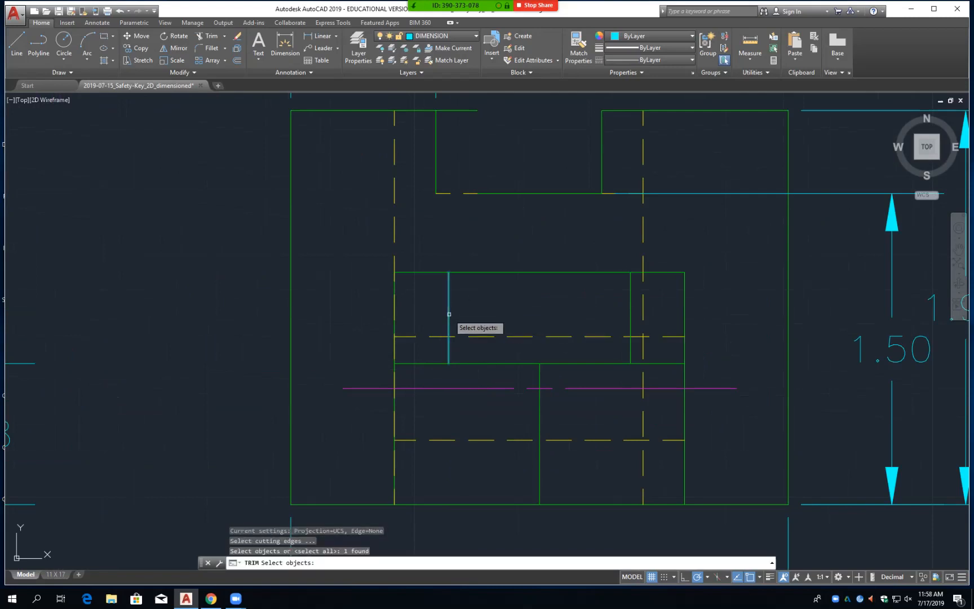
{"action": "left_click", "coordinate": [630, 311]}
{"action": "key", "text": "Return"}
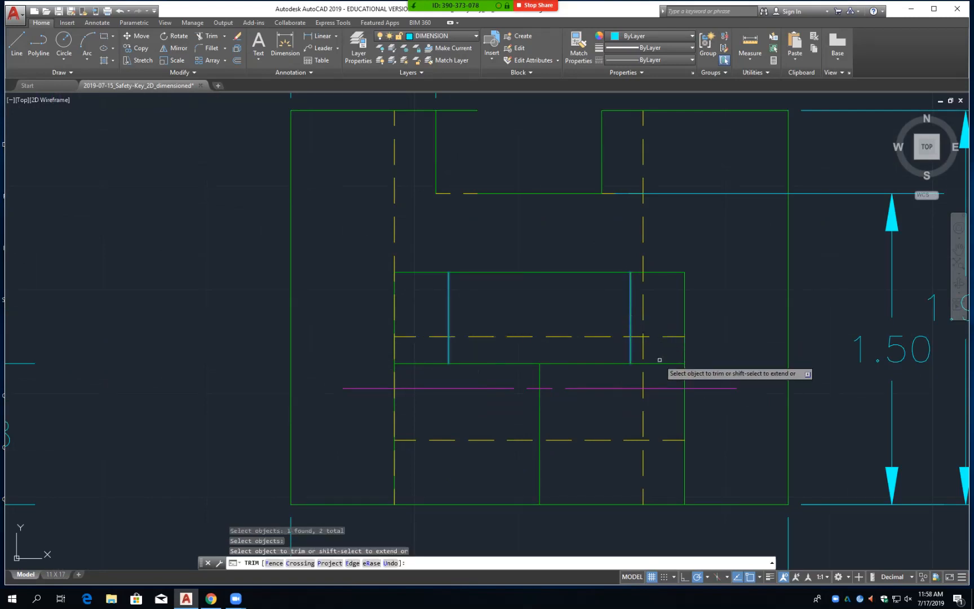
{"action": "left_click", "coordinate": [657, 363]}
{"action": "left_click", "coordinate": [417, 363]}
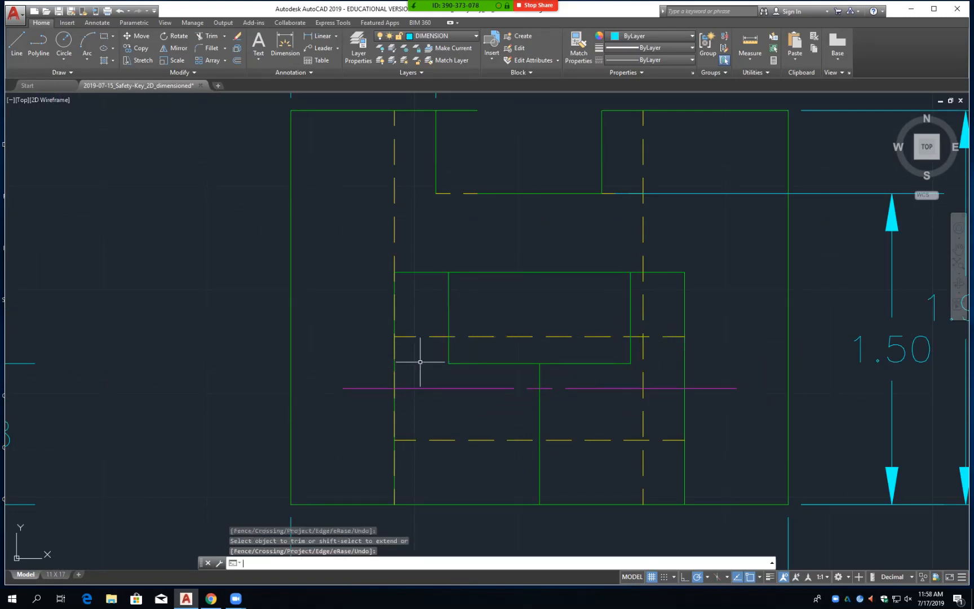
{"action": "key", "text": "Return"}
{"action": "scroll", "coordinate": [502, 376], "scroll_direction": "down", "scroll_amount": 6}
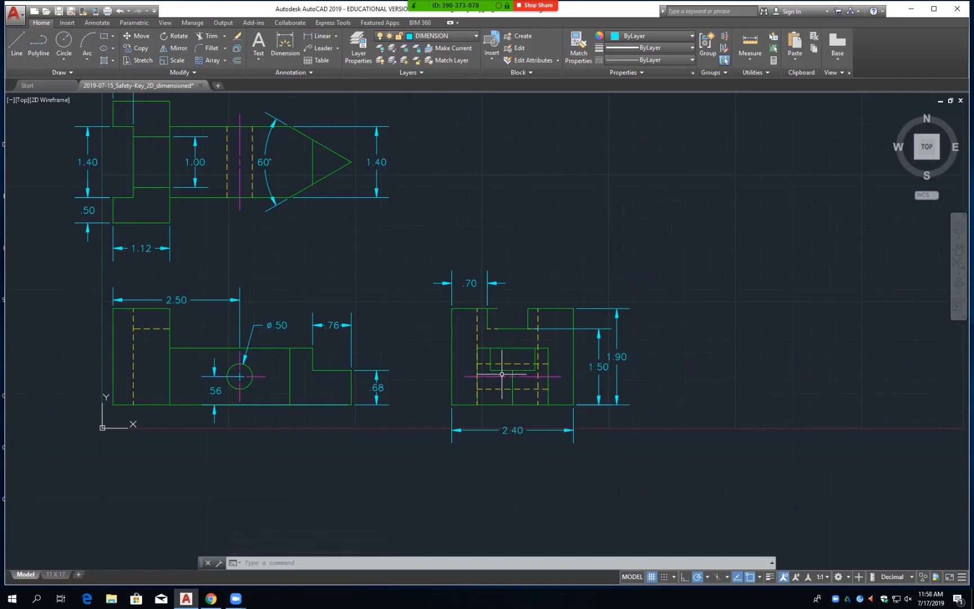
{"action": "scroll", "coordinate": [487, 375], "scroll_direction": "up", "scroll_amount": 8}
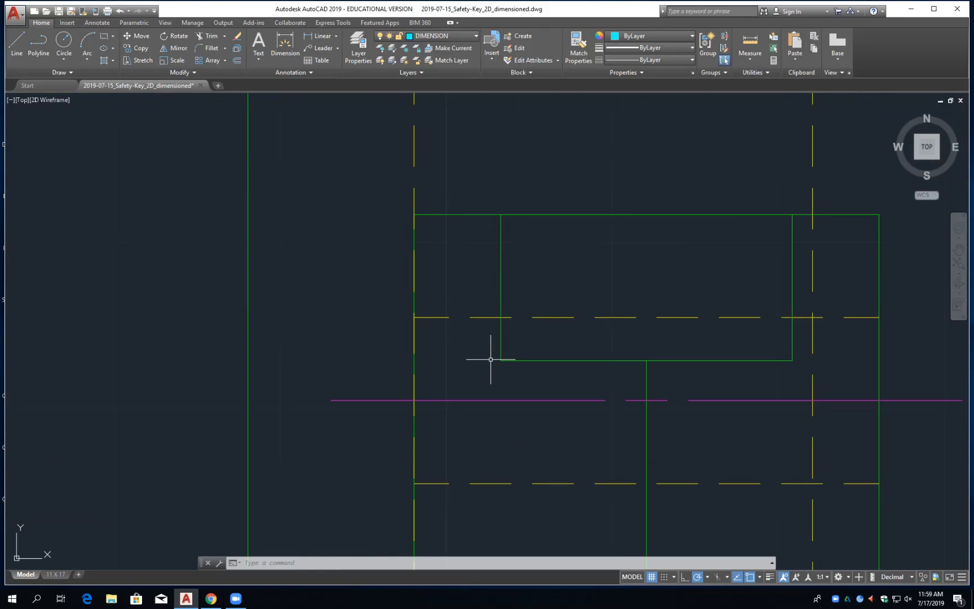
{"action": "scroll", "coordinate": [648, 355], "scroll_direction": "down", "scroll_amount": 7}
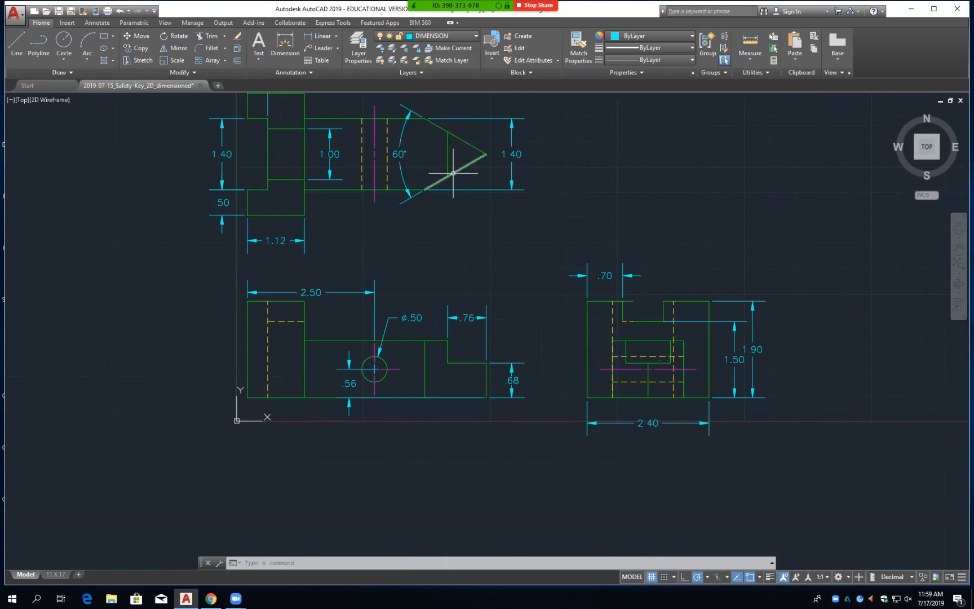
{"action": "scroll", "coordinate": [673, 381], "scroll_direction": "up", "scroll_amount": 4}
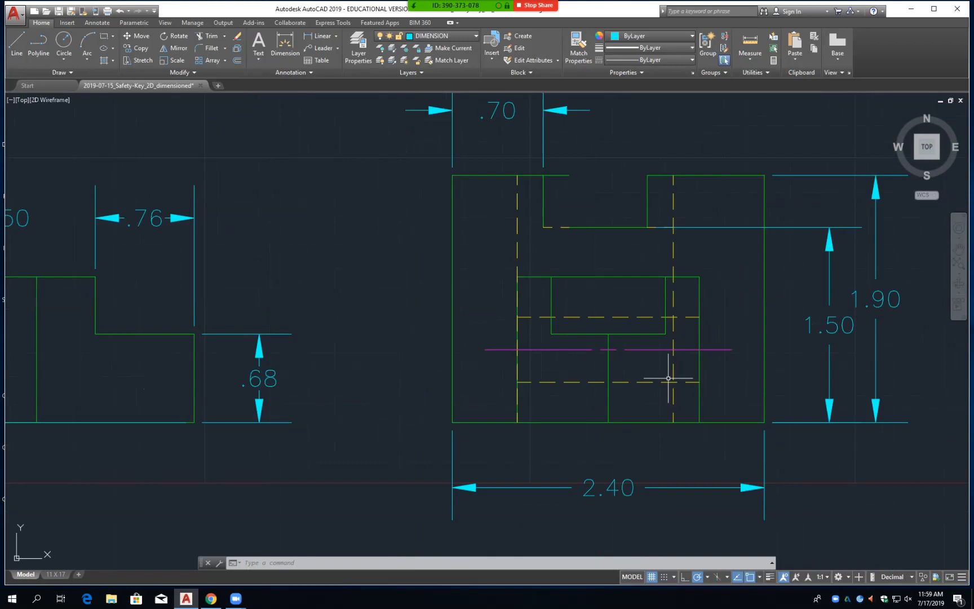
- Trim the side view's left vertical hidden line below the top edge of the central block outline
{"action": "scroll", "coordinate": [668, 378], "scroll_direction": "down", "scroll_amount": 8}
{"action": "scroll", "coordinate": [624, 299], "scroll_direction": "up", "scroll_amount": 2}
{"action": "scroll", "coordinate": [625, 299], "scroll_direction": "up", "scroll_amount": 2}
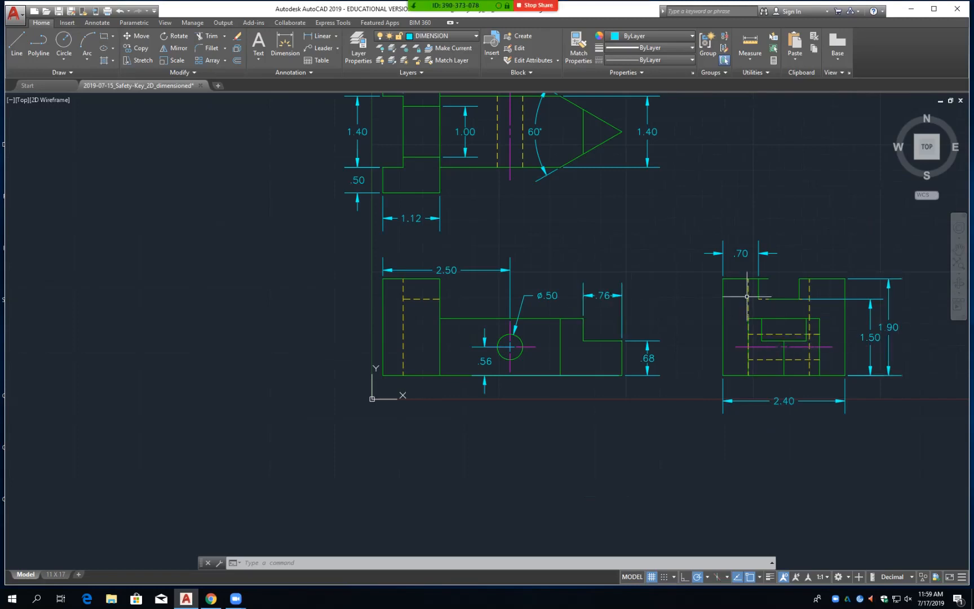
{"action": "scroll", "coordinate": [752, 311], "scroll_direction": "up", "scroll_amount": 4}
{"action": "scroll", "coordinate": [597, 318], "scroll_direction": "up", "scroll_amount": 2}
{"action": "middle_click_drag", "start_coordinate": [907, 387], "coordinate": [426, 356]}
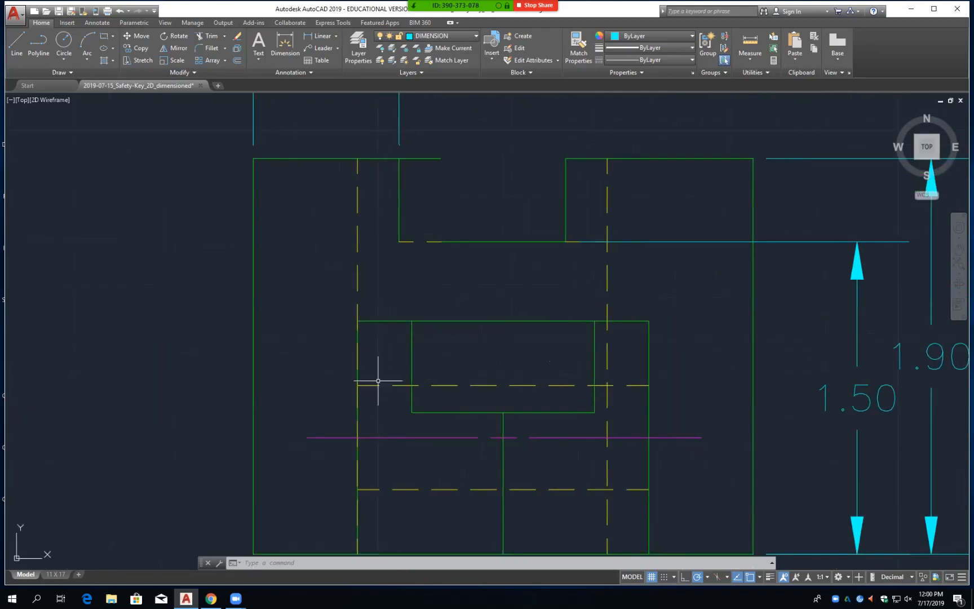
{"action": "key", "text": "Escape"}
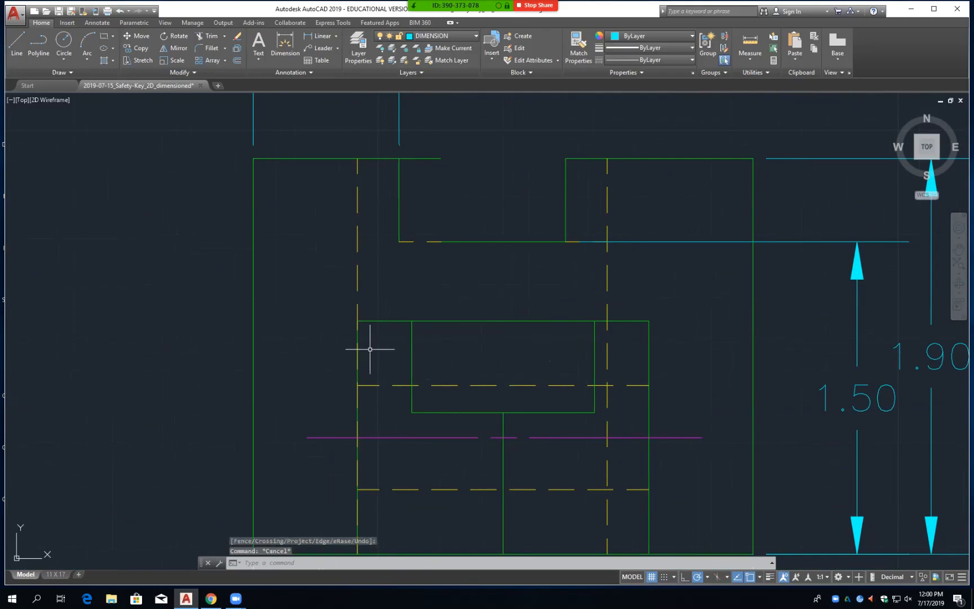
{"action": "type", "text": "tr"}
{"action": "key", "text": "Return"}
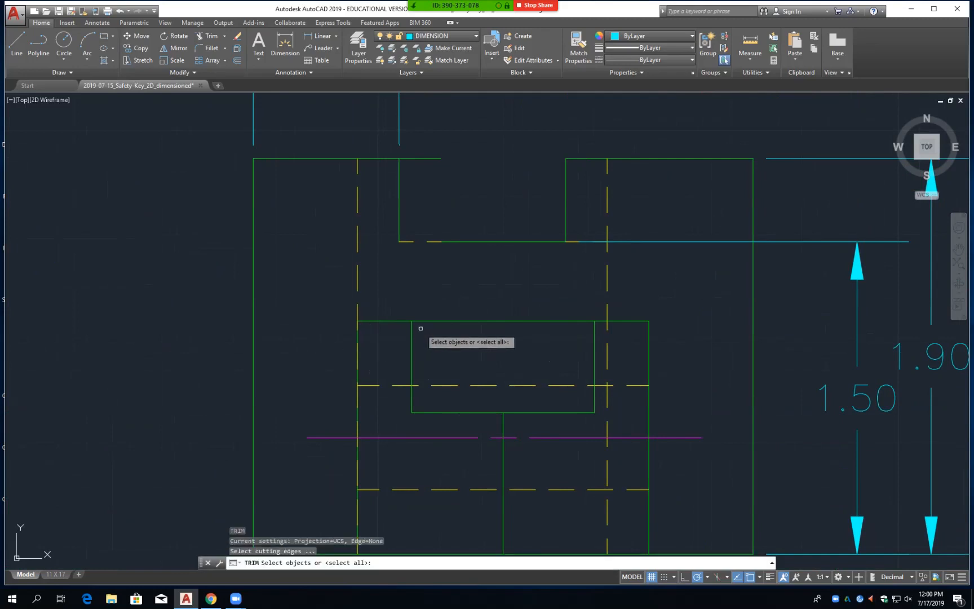
{"action": "left_click", "coordinate": [386, 320]}
{"action": "key", "text": "Return"}
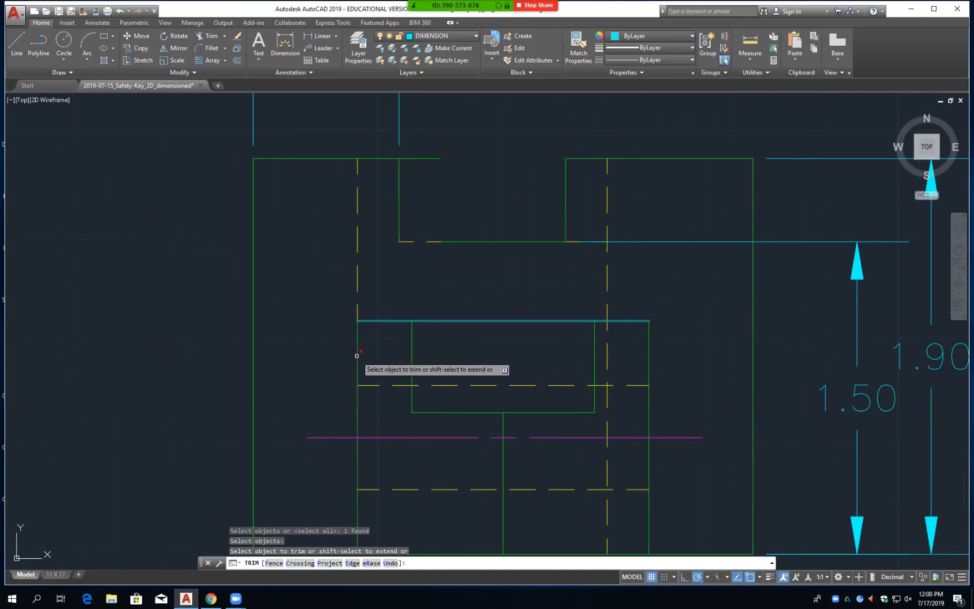
{"action": "key", "text": "Return"}
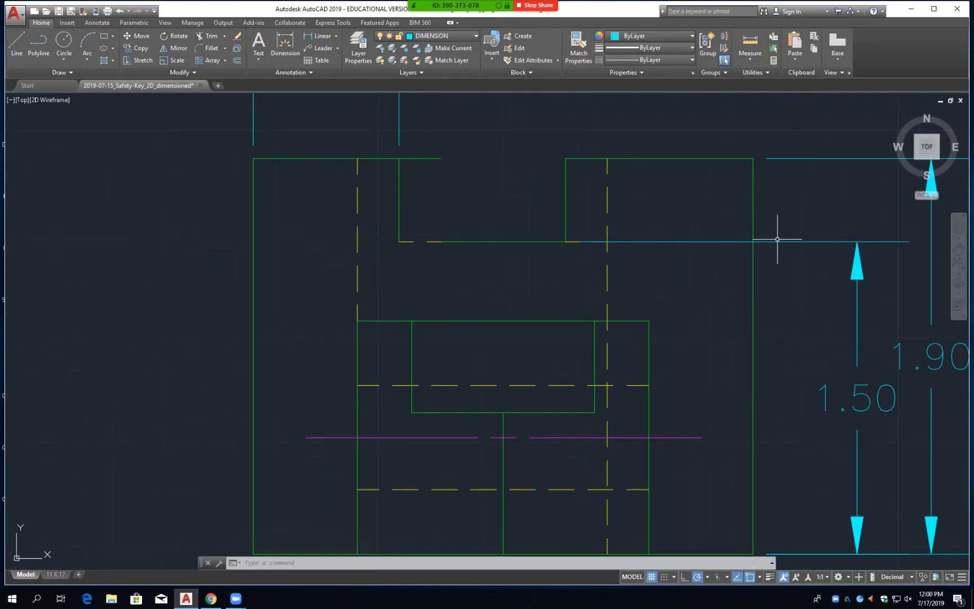
- Erase the leftover hidden line along the bottom of the notch in the side view
{"action": "key", "text": "Escape"}
{"action": "type", "text": "e"}
{"action": "key", "text": "Return"}
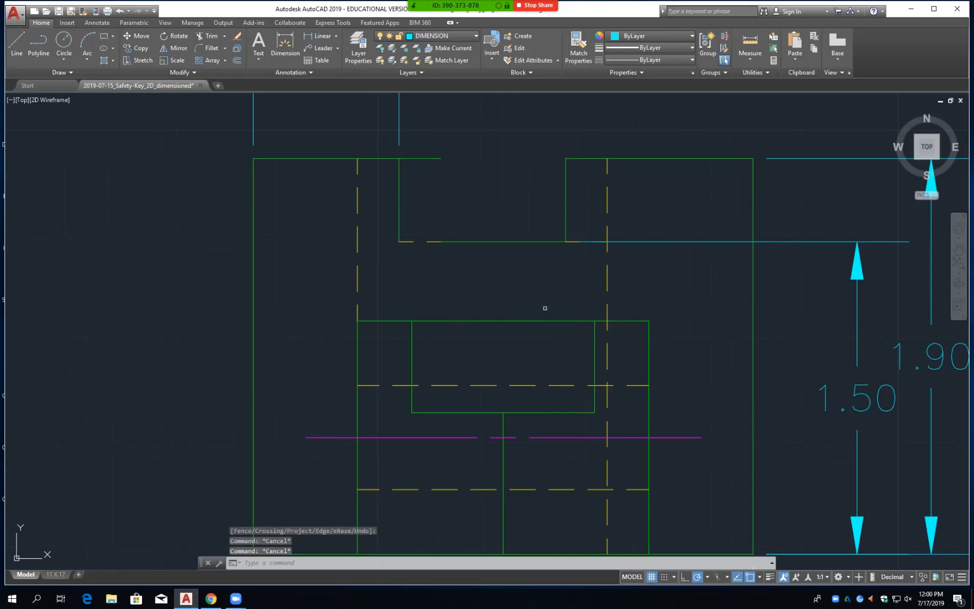
{"action": "left_click", "coordinate": [420, 242]}
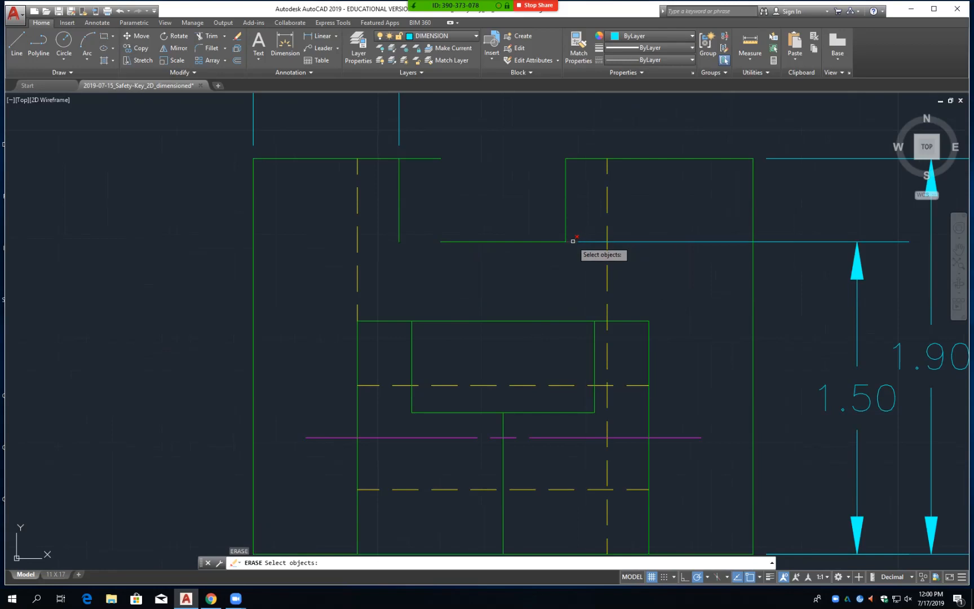
{"action": "key", "text": "Return"}
{"action": "key", "text": "Escape"}
- Clean up the notch's lower-left and upper-left corners in the side view with zero-radius fillets
{"action": "type", "text": "f"}
{"action": "key", "text": "Return"}
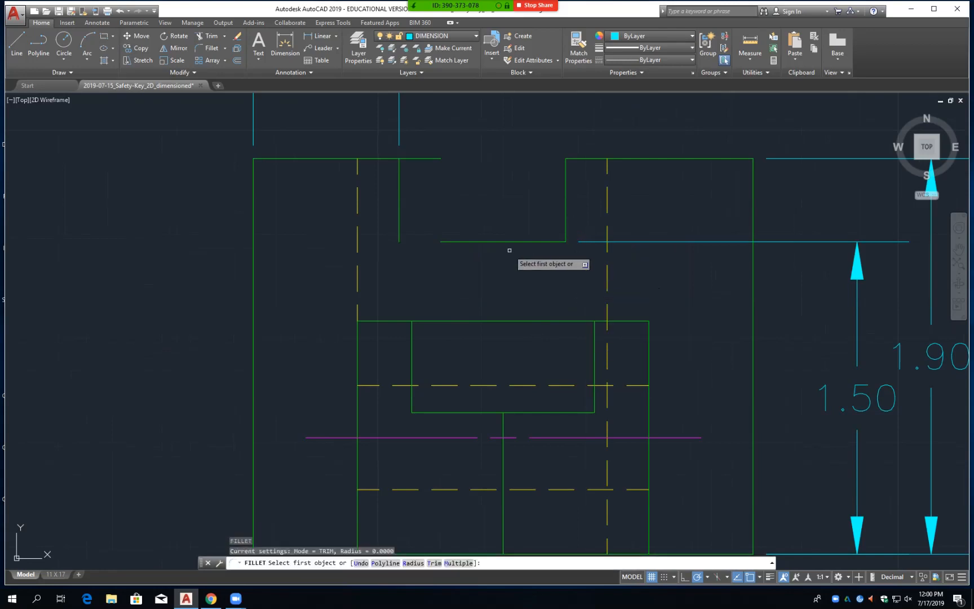
{"action": "left_click", "coordinate": [399, 221]}
{"action": "left_click", "coordinate": [450, 238]}
{"action": "key", "text": "space"}
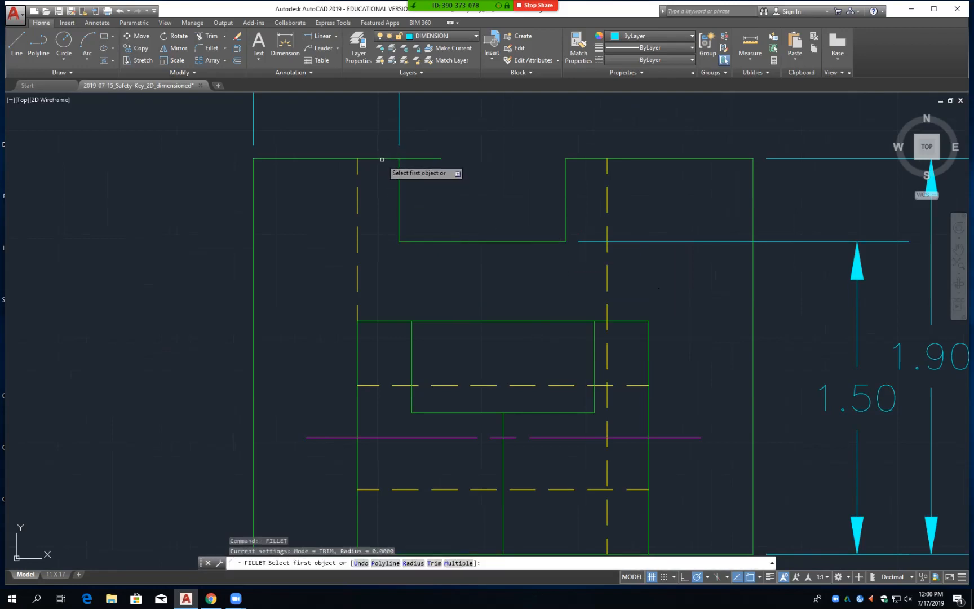
{"action": "left_click", "coordinate": [374, 158]}
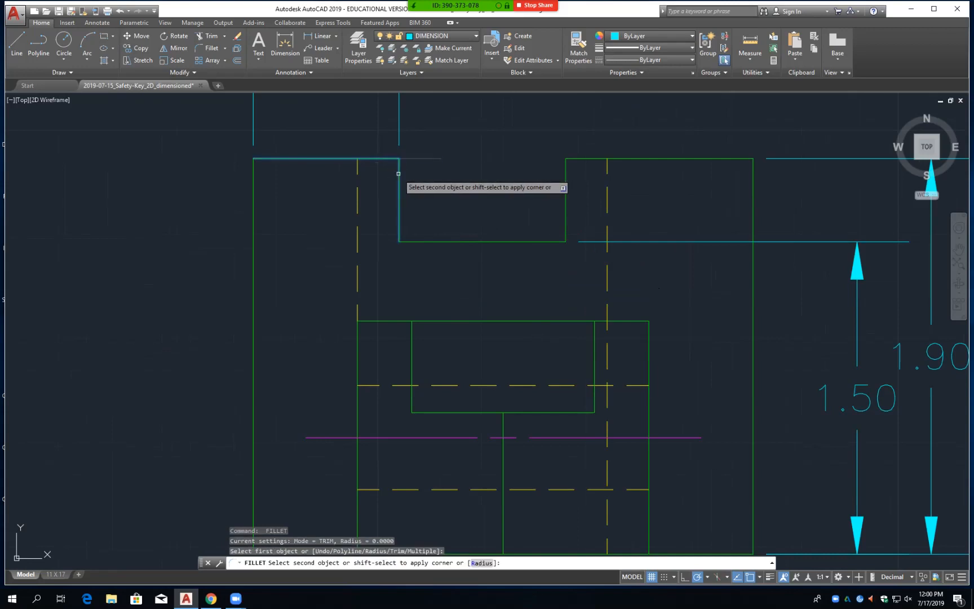
{"action": "left_click", "coordinate": [398, 172]}
{"action": "key", "text": "space"}
{"action": "scroll", "coordinate": [429, 197], "scroll_direction": "down", "scroll_amount": 4}
{"action": "middle_click_drag", "start_coordinate": [474, 214], "coordinate": [404, 207]}
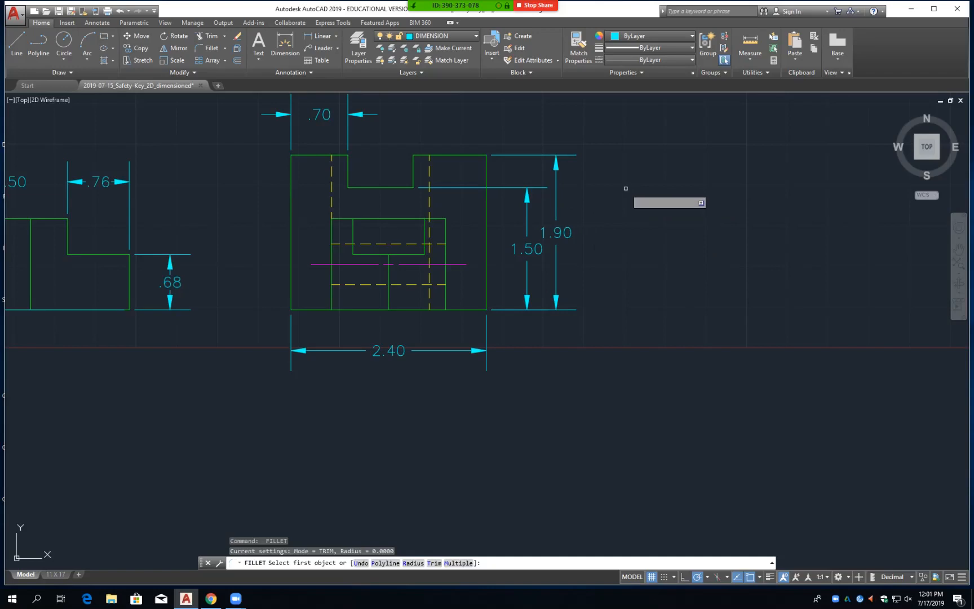
{"action": "left_click", "coordinate": [413, 171]}
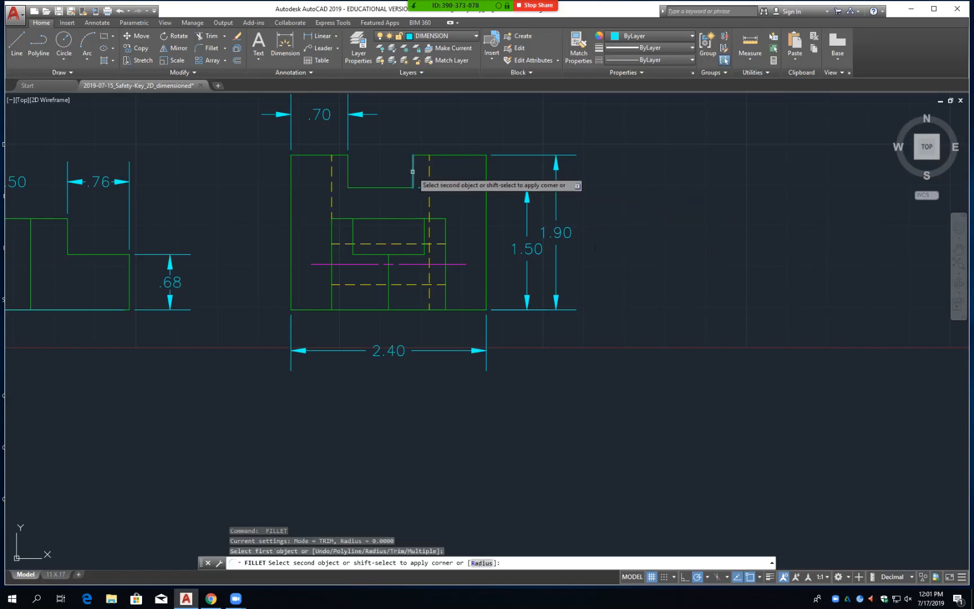
{"action": "key", "text": "Escape"}
{"action": "type", "text": "m"}
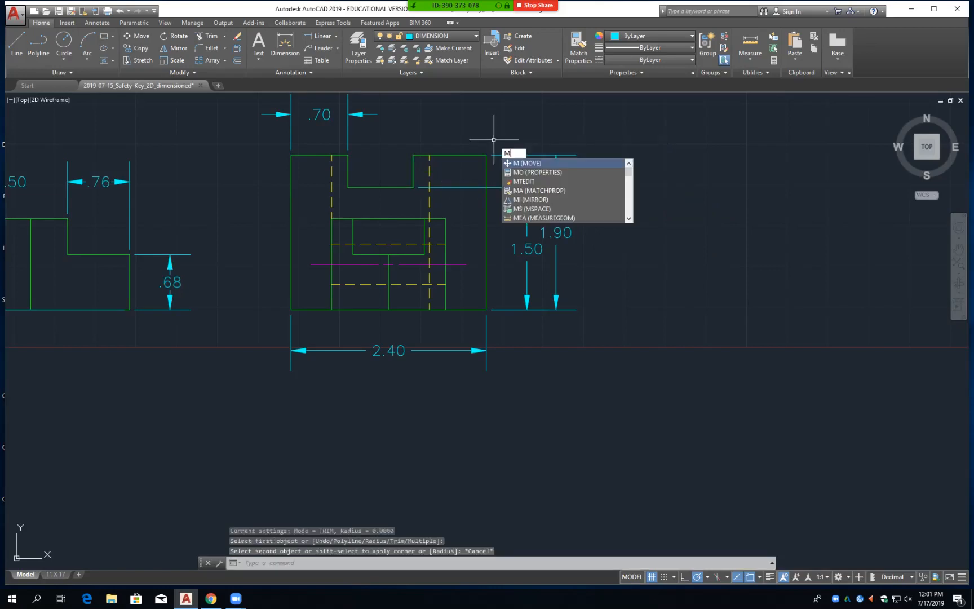
{"action": "key", "text": "Return"}
{"action": "left_click", "coordinate": [413, 173]}
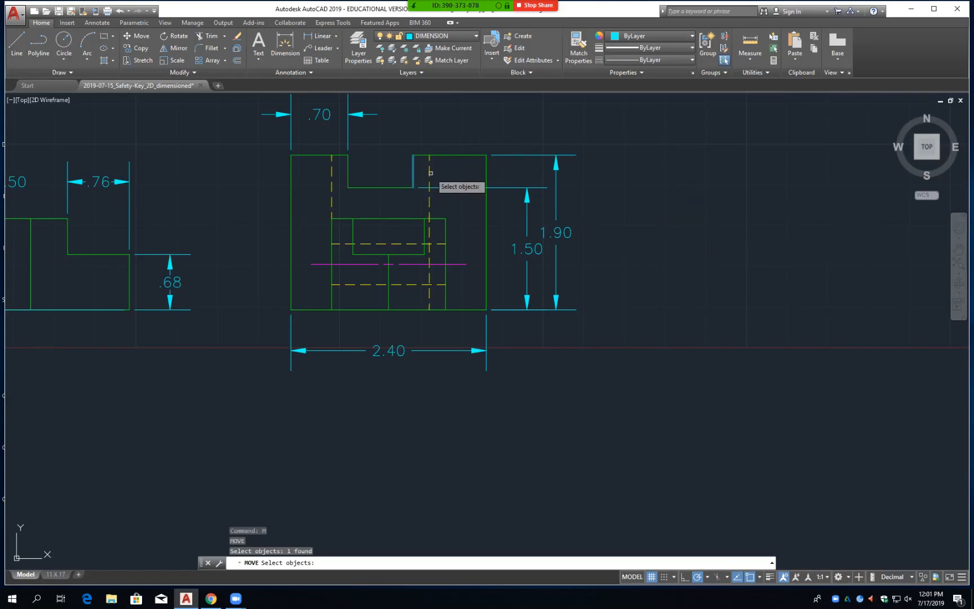
{"action": "left_click", "coordinate": [430, 170]}
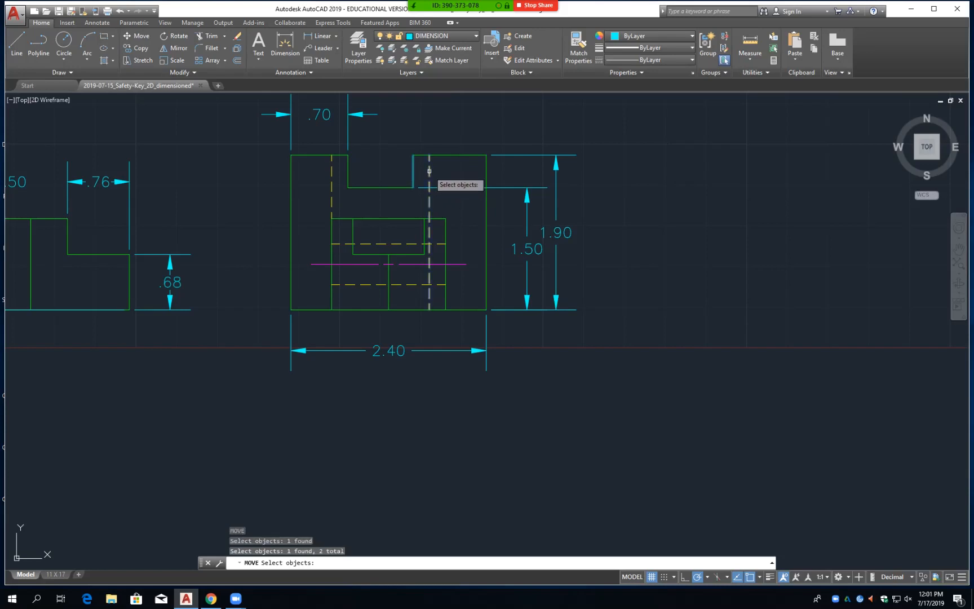
{"action": "key", "text": "Return"}
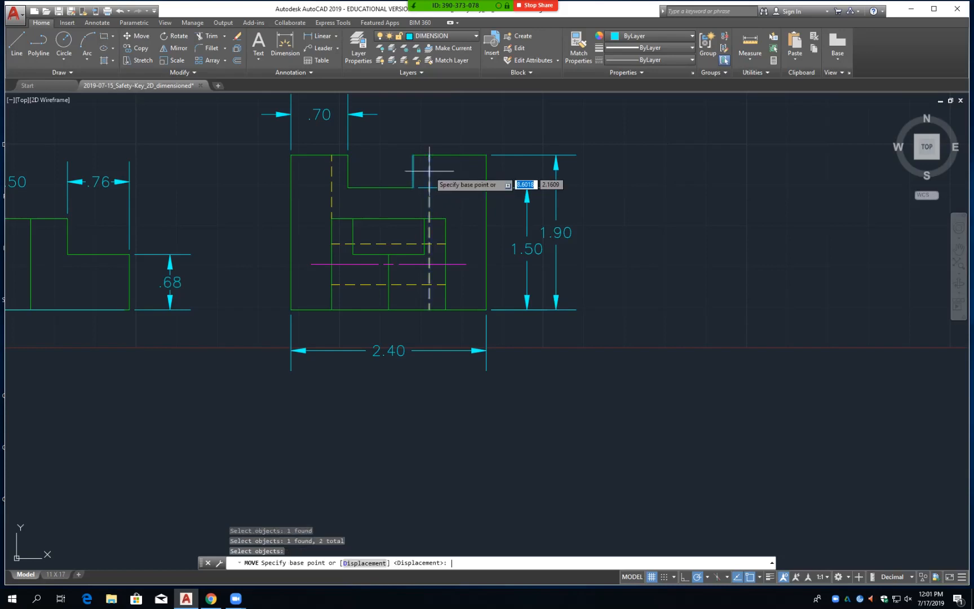
{"action": "type", "text": "@"}
{"action": "type", "text": ".2"}
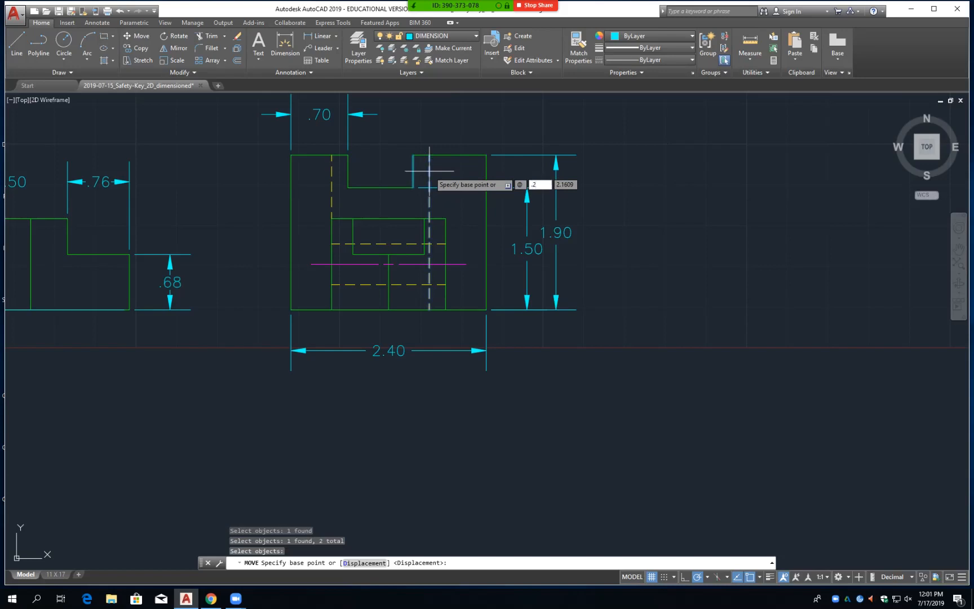
{"action": "key", "text": "Tab"}
{"action": "type", "text": "0"}
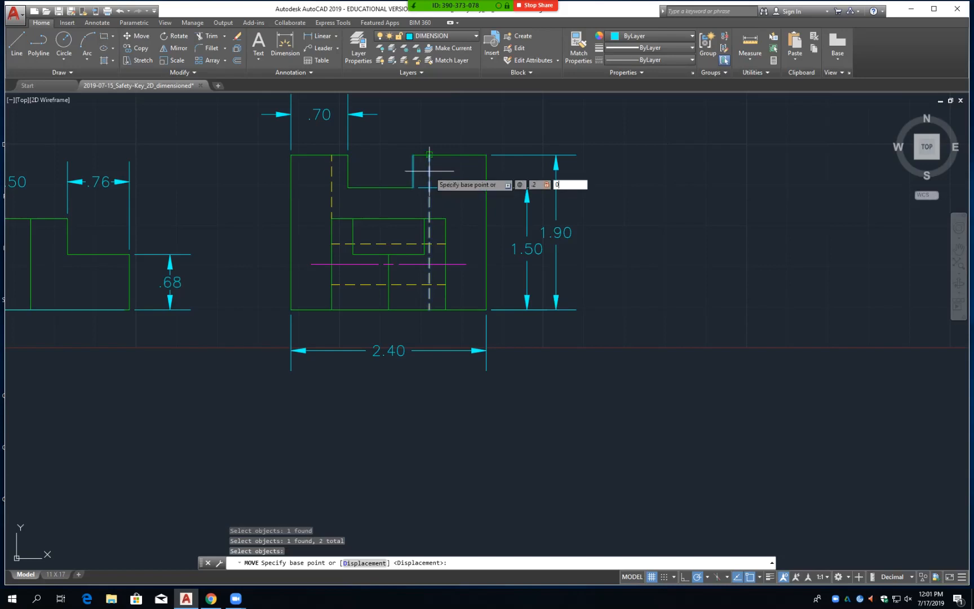
{"action": "key", "text": "Return"}
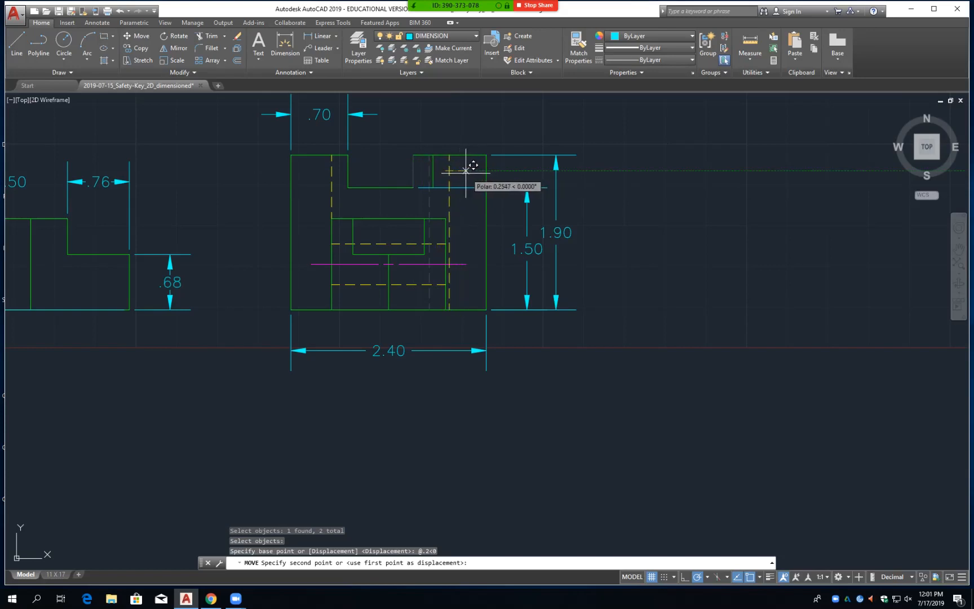
{"action": "key", "text": "Escape"}
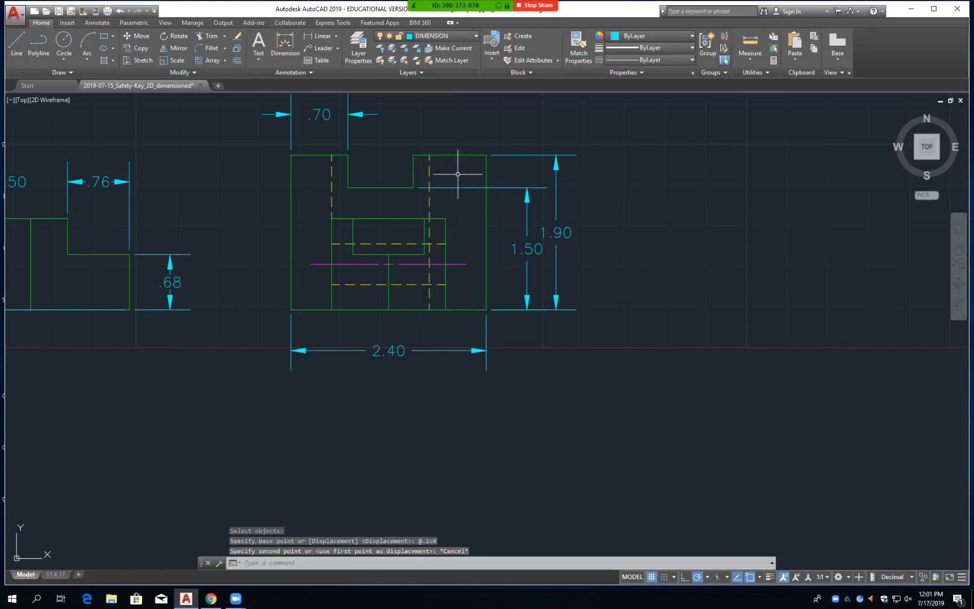
- Move the notch's right vertical edge and the right vertical hidden line in the side view 0.2 to the right
{"action": "type", "text": "m"}
{"action": "key", "text": "Return"}
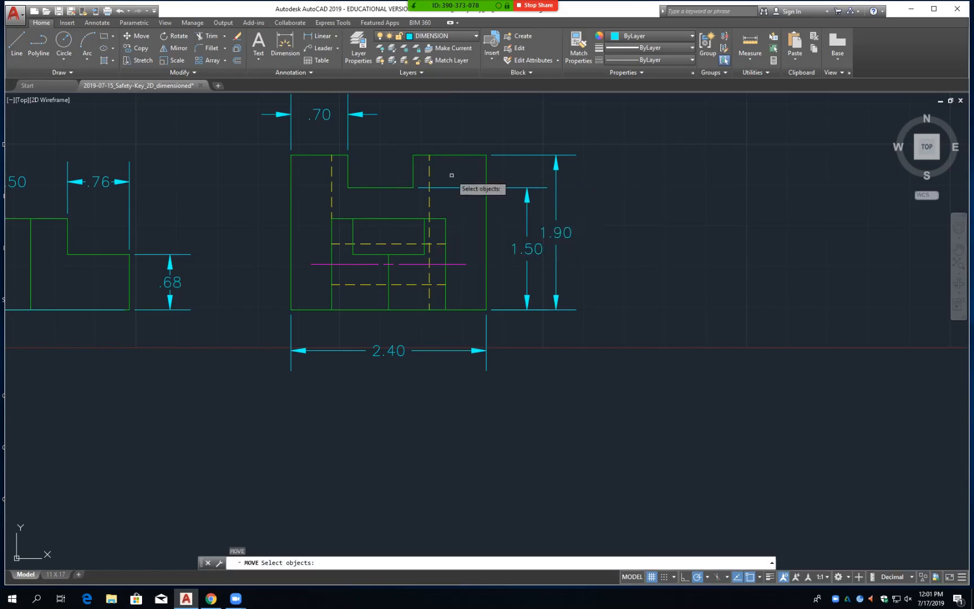
{"action": "left_click", "coordinate": [413, 171]}
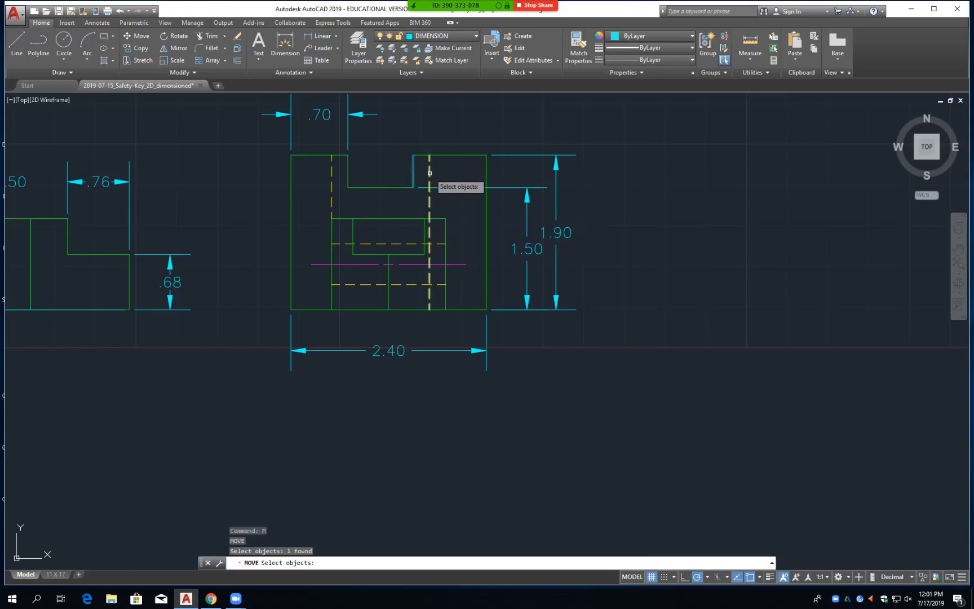
{"action": "left_click", "coordinate": [429, 173]}
{"action": "key", "text": "Return"}
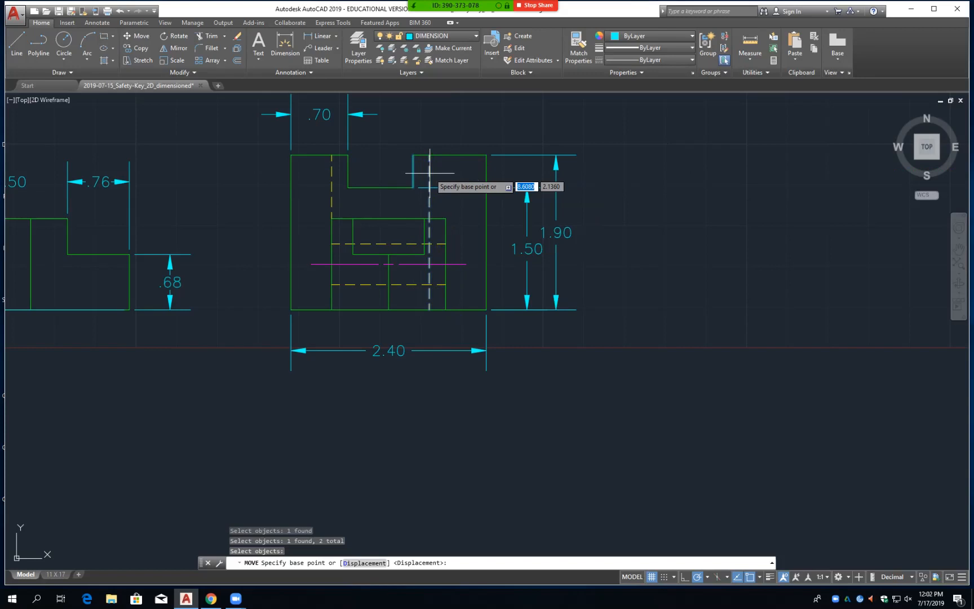
{"action": "left_click", "coordinate": [656, 239]}
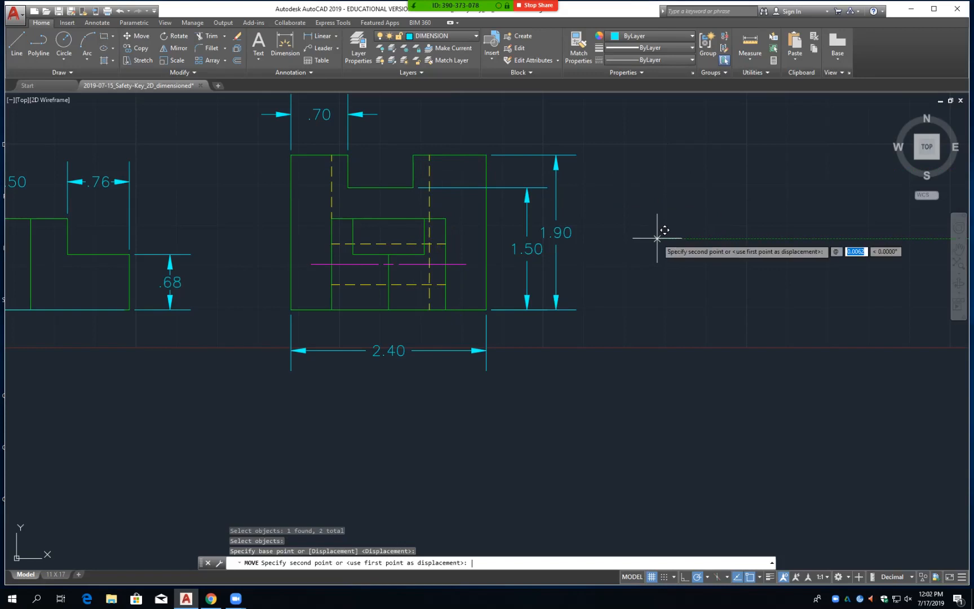
{"action": "type", "text": ".2"}
{"action": "key", "text": "Tab"}
{"action": "type", "text": "0"}
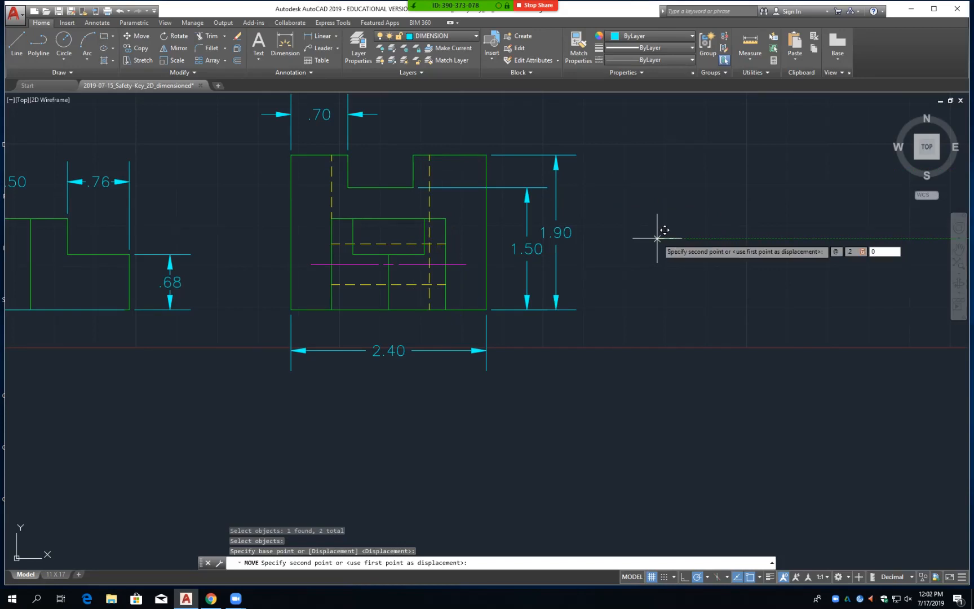
{"action": "key", "text": "Return"}
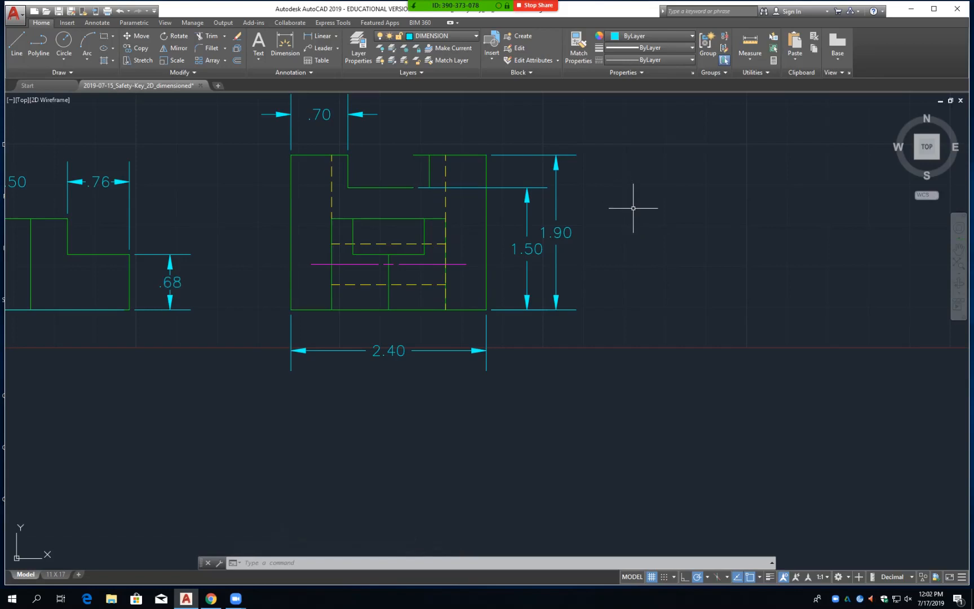
- Trim the overhanging top edge to the notch's right side in the side view with a zero-radius fillet
{"action": "type", "text": "f"}
{"action": "key", "text": "Return"}
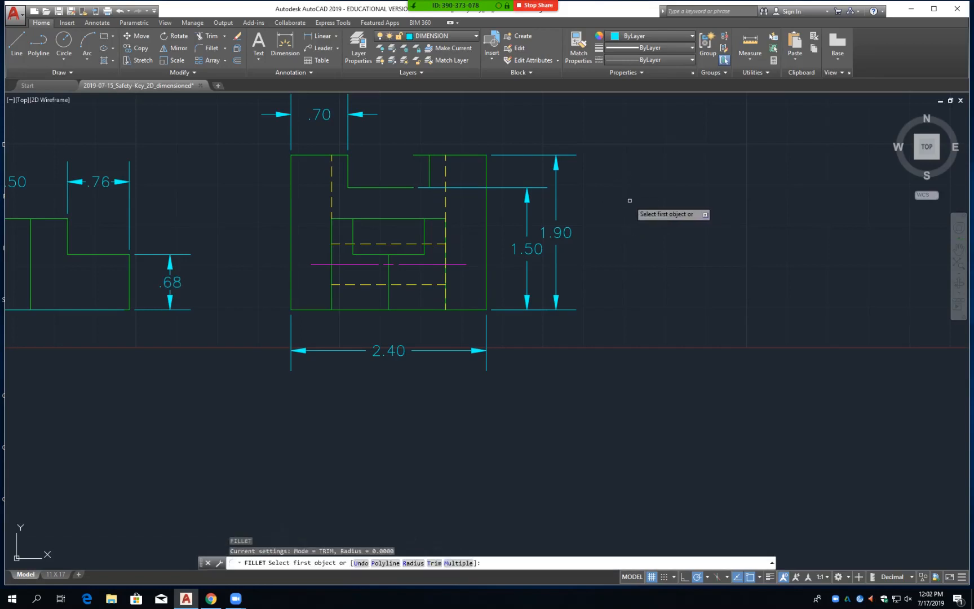
{"action": "left_click", "coordinate": [459, 154]}
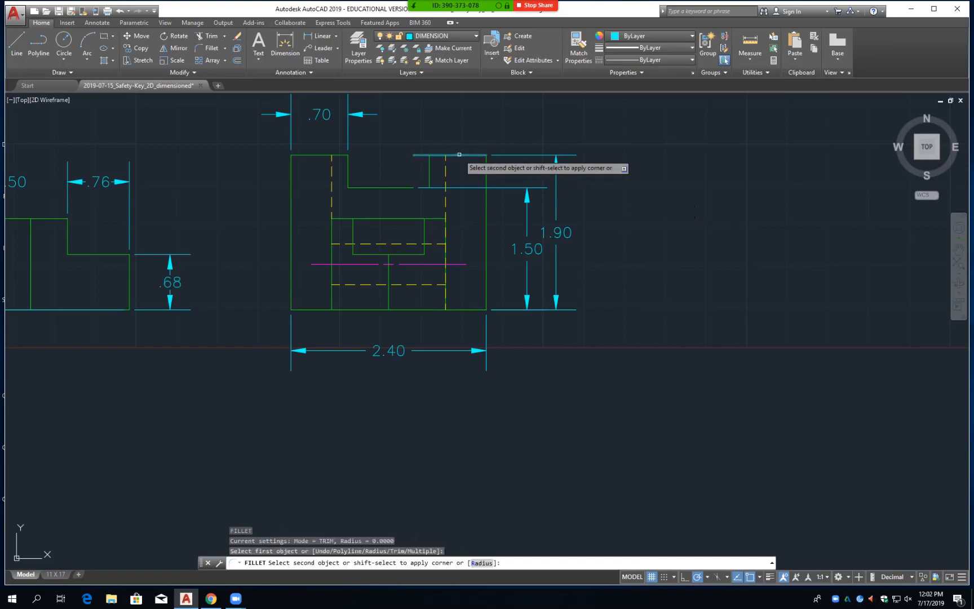
{"action": "left_click", "coordinate": [430, 172]}
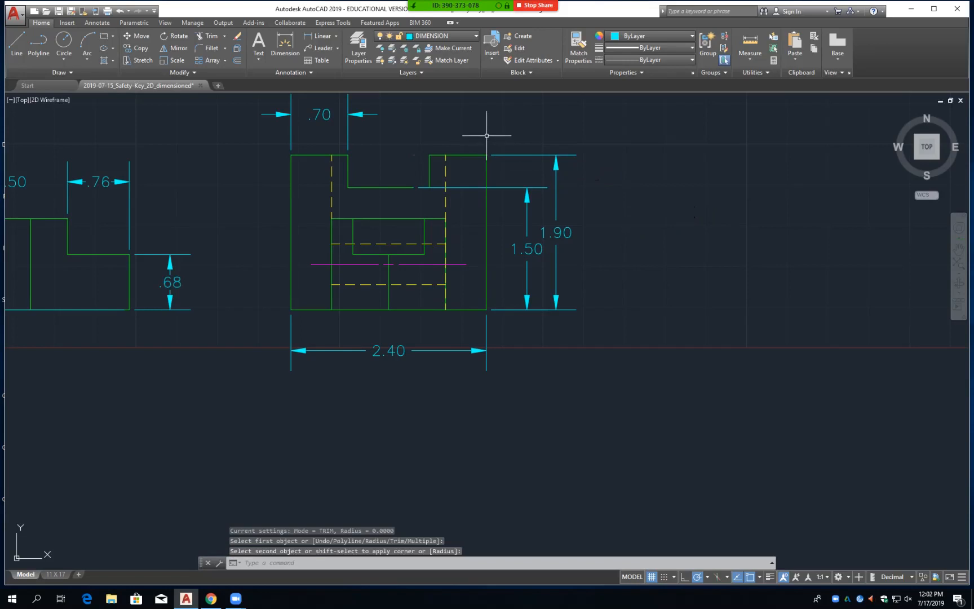
{"action": "key", "text": "Escape"}
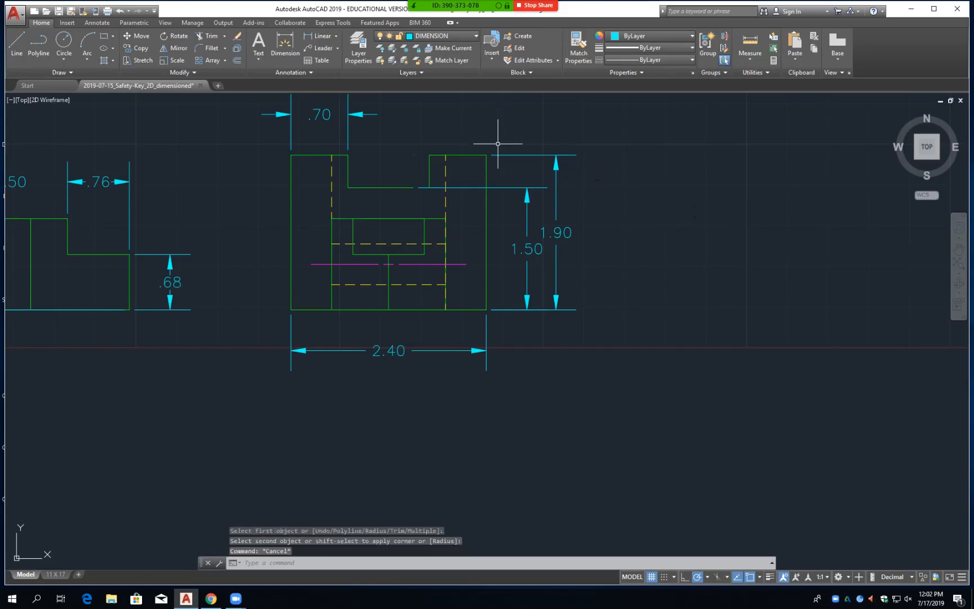
- Erase the 1.50 and 1.90 vertical dimensions beside the side view
{"action": "left_click", "coordinate": [505, 187]}
{"action": "type", "text": "e"}
{"action": "key", "text": "Return"}
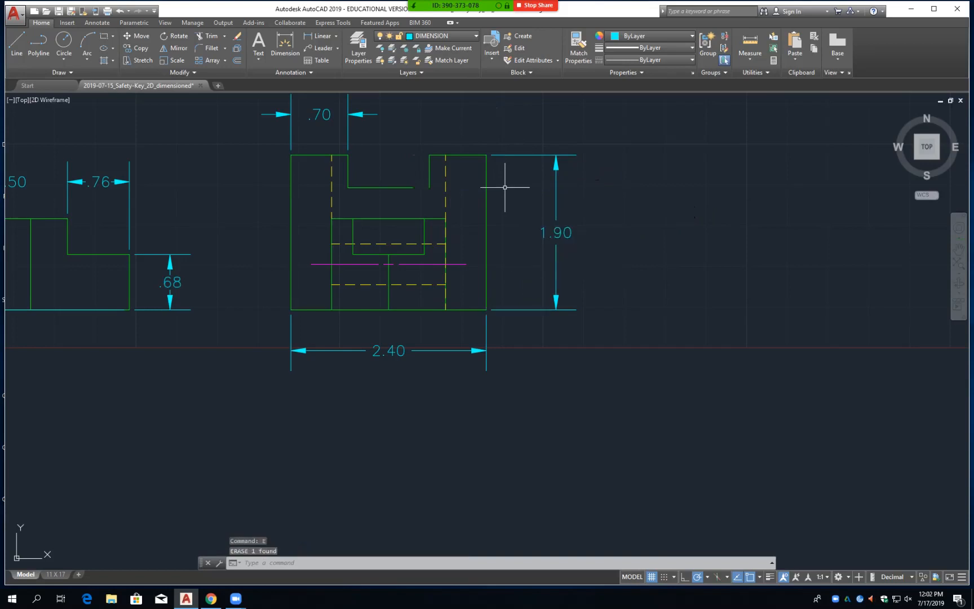
{"action": "left_click", "coordinate": [534, 153]}
{"action": "type", "text": "e"}
{"action": "key", "text": "Return"}
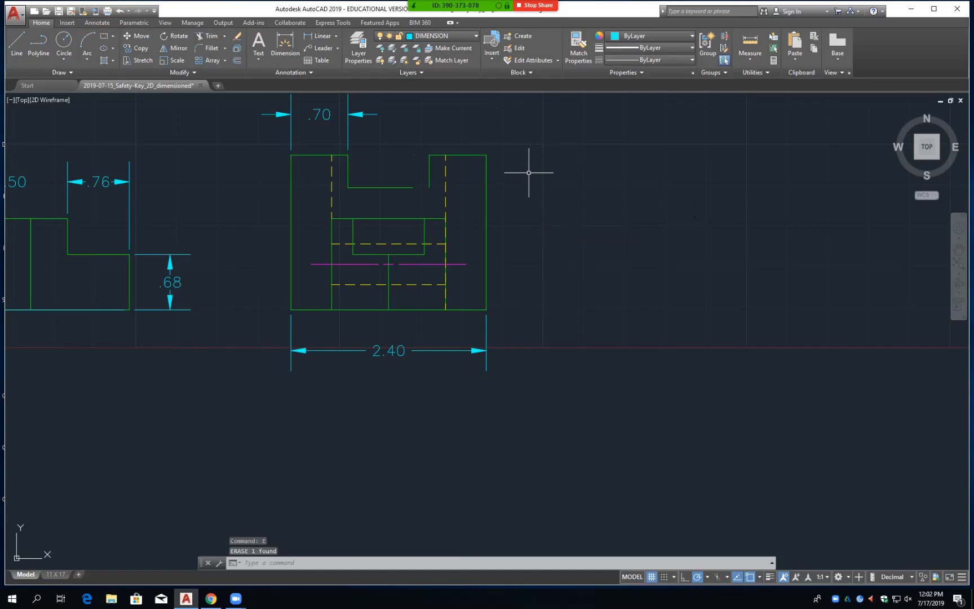
- Close the notch's lower-right corner in the side view with a zero-radius fillet and save the drawing
{"action": "type", "text": "f"}
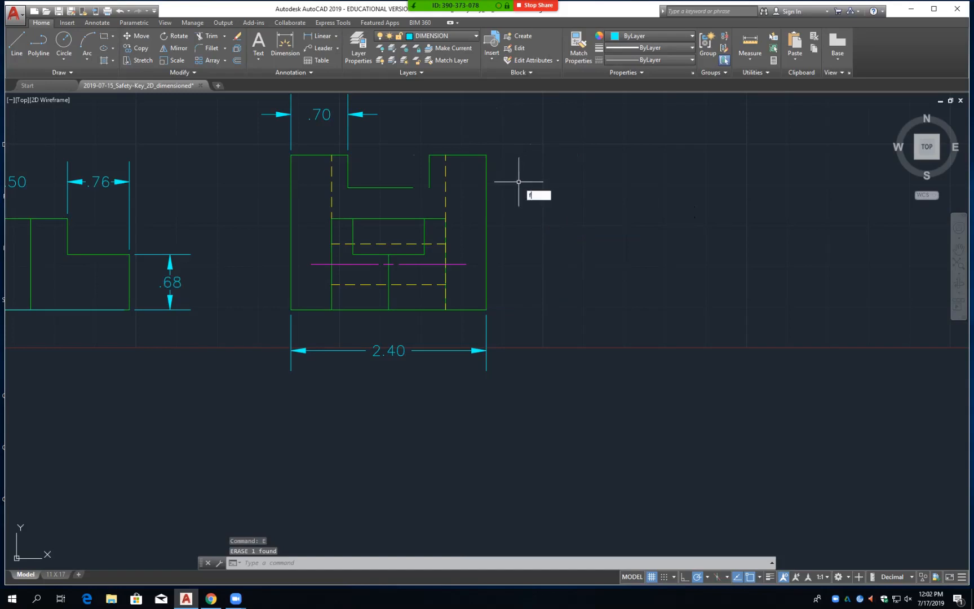
{"action": "key", "text": "Return"}
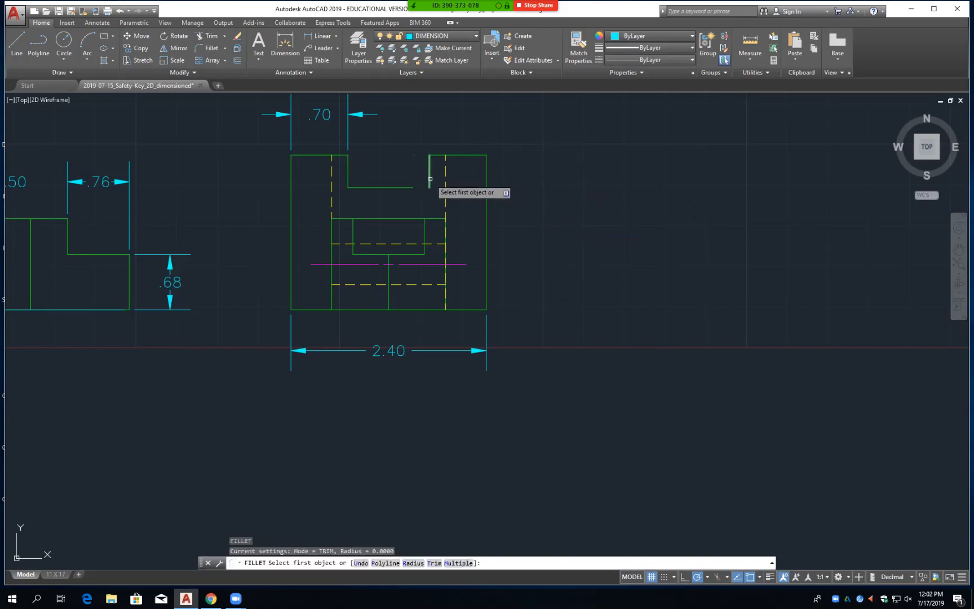
{"action": "left_click", "coordinate": [431, 178]}
{"action": "left_click", "coordinate": [404, 188]}
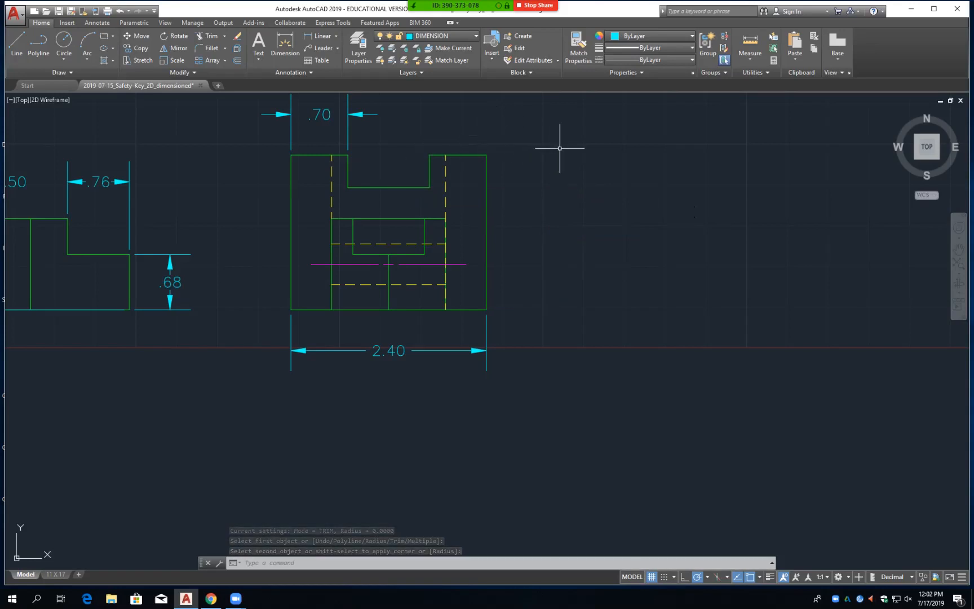
{"action": "key", "text": "ctrl+s"}
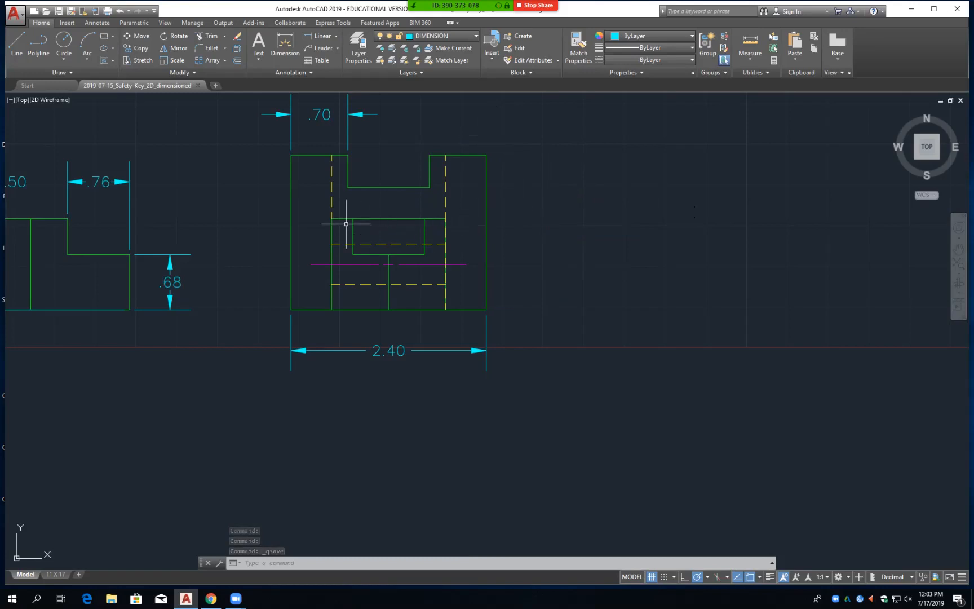
- Add a vertical linear dimension from the notch floor to the base, placed .5 to the right of the side view
{"action": "mouse_move", "coordinate": [258, 218]}
{"action": "middle_mouse_down"}
{"action": "mouse_move", "coordinate": [650, 337]}
{"action": "mouse_move", "coordinate": [659, 350]}
{"action": "middle_mouse_up"}
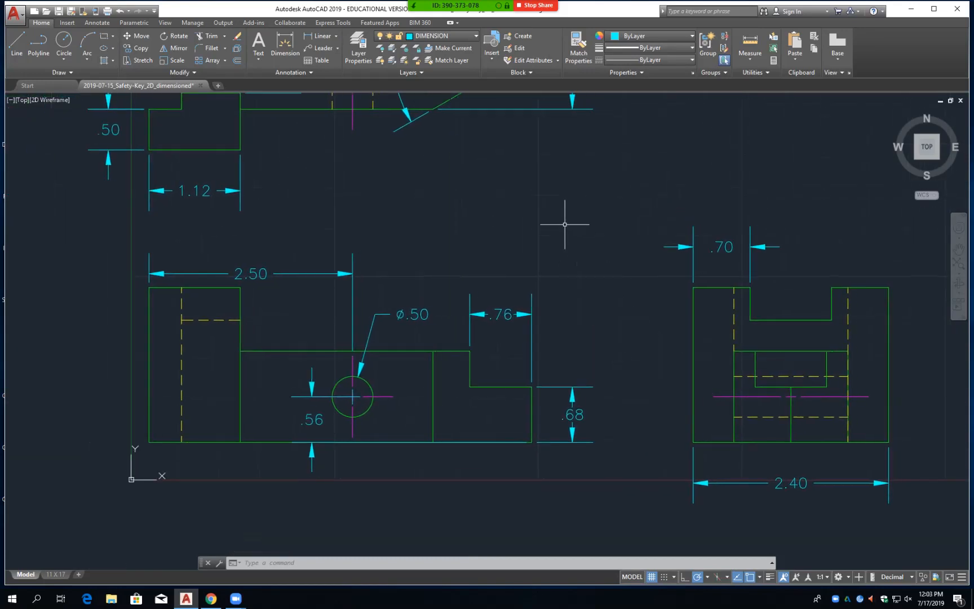
{"action": "scroll", "coordinate": [564, 221], "scroll_direction": "down", "scroll_amount": 2}
{"action": "mouse_move", "coordinate": [563, 233]}
{"action": "middle_mouse_down"}
{"action": "mouse_move", "coordinate": [543, 326]}
{"action": "mouse_move", "coordinate": [522, 343]}
{"action": "middle_mouse_up"}
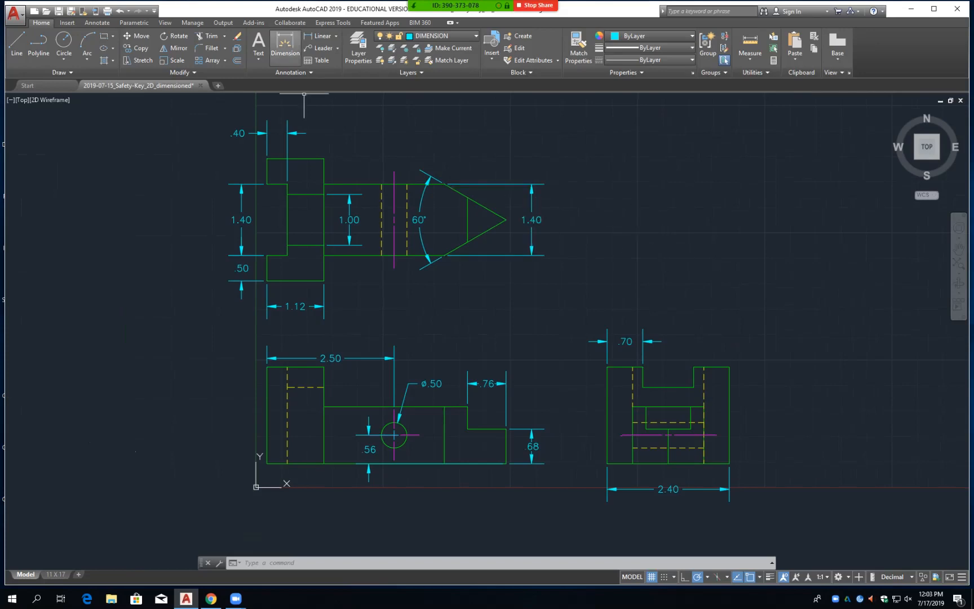
{"action": "left_click", "coordinate": [320, 36]}
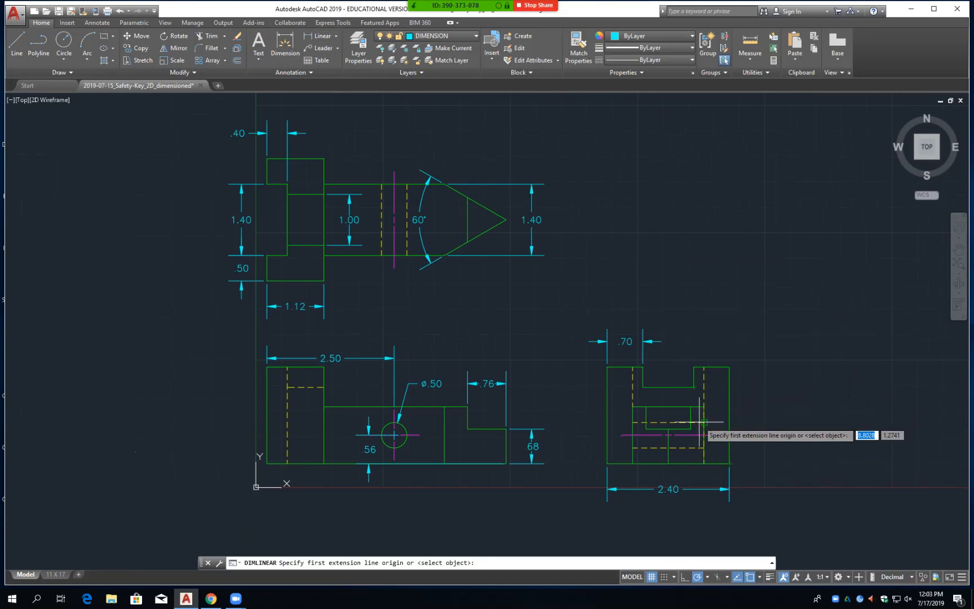
{"action": "left_click", "coordinate": [694, 386]}
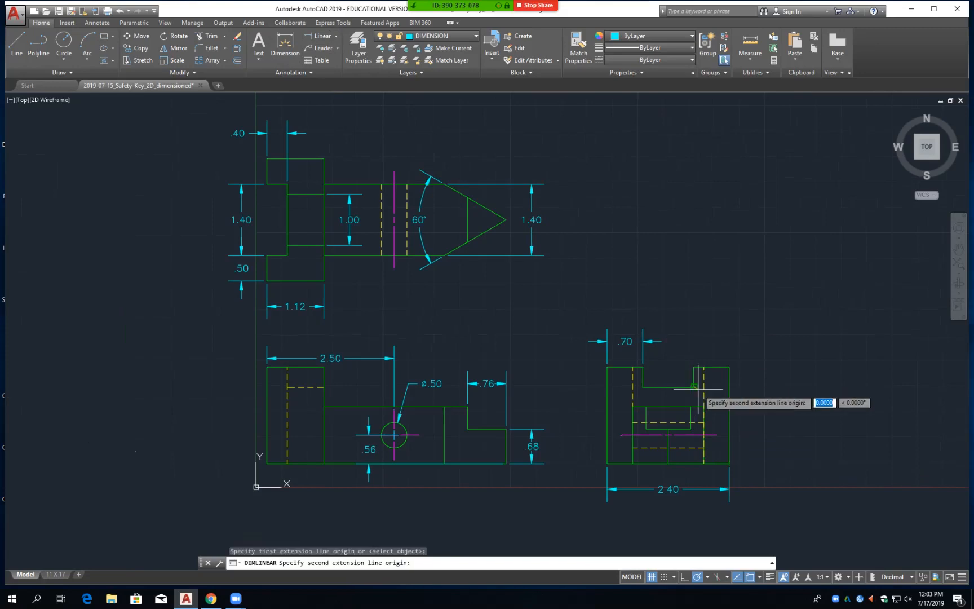
{"action": "left_click", "coordinate": [728, 463]}
{"action": "type", "text": ".5"}
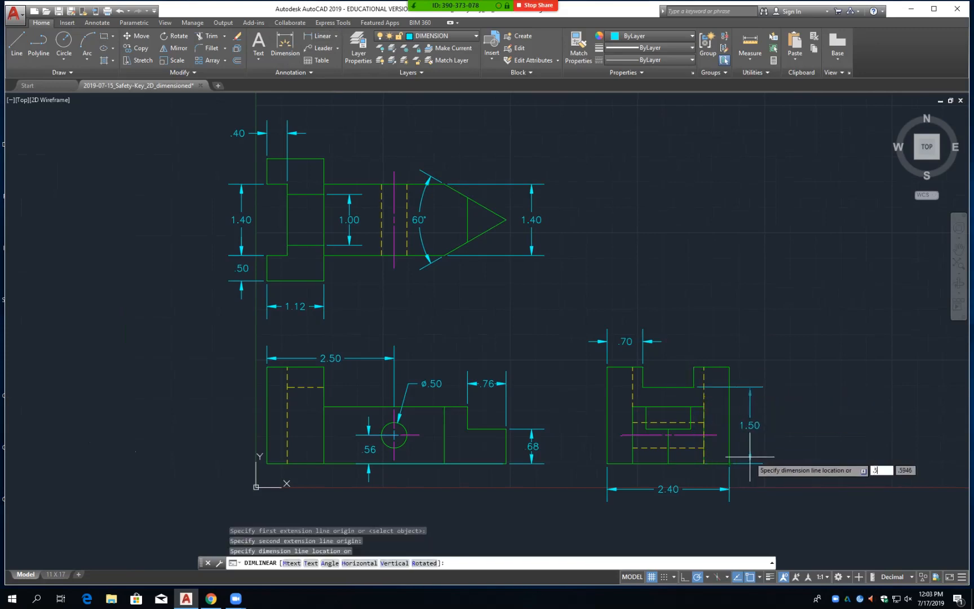
{"action": "key", "text": "Return"}
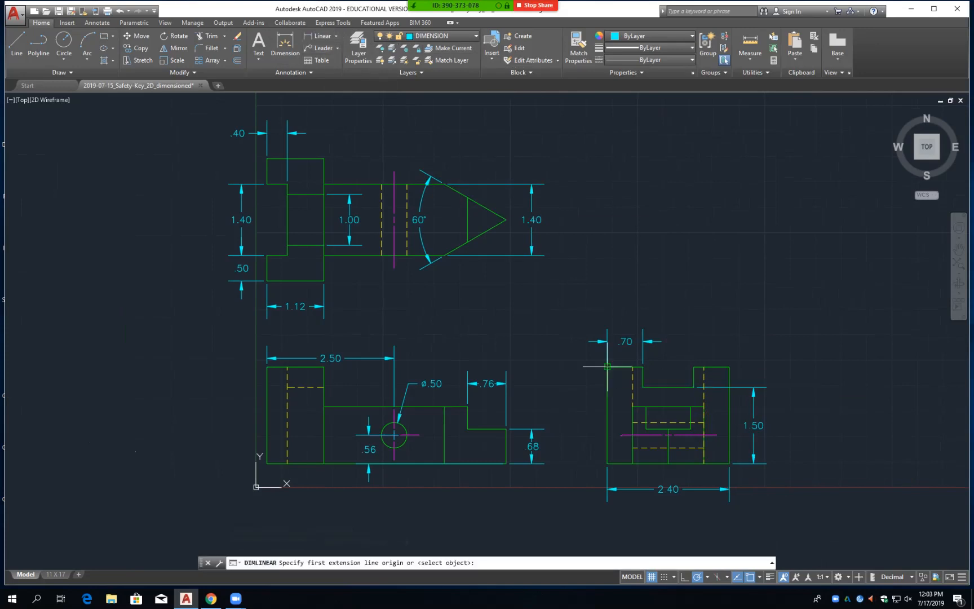
- Add a vertical linear dimension for the side view's overall height, placed .875 to its right
{"action": "left_click", "coordinate": [729, 463]}
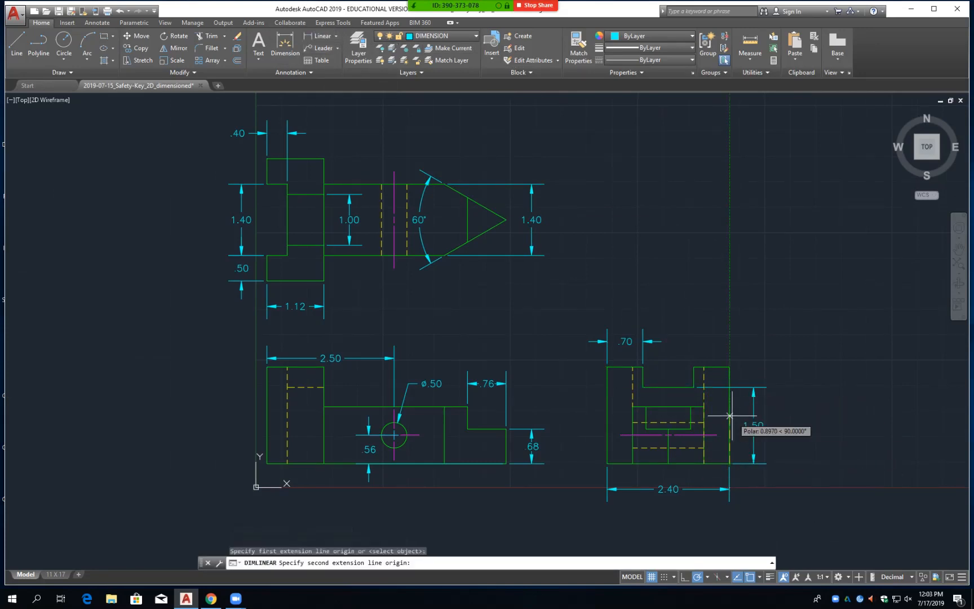
{"action": "left_click", "coordinate": [729, 367]}
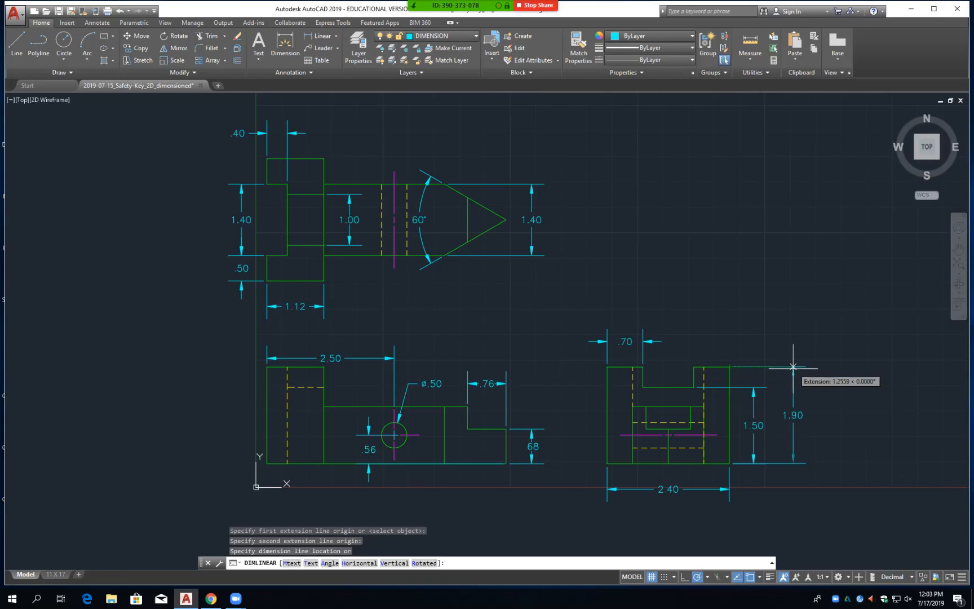
{"action": "type", "text": ".875"}
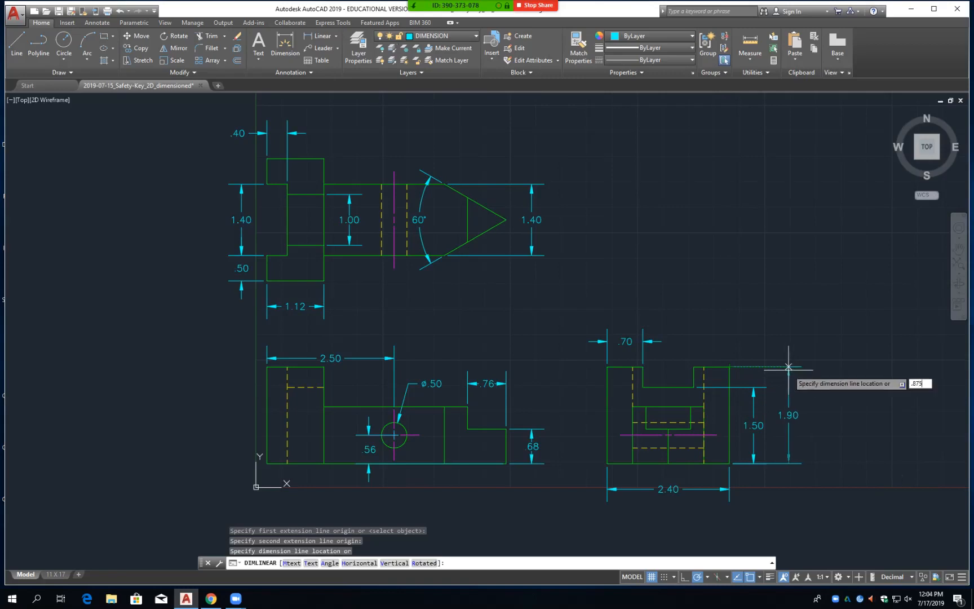
{"action": "key", "text": "Return"}
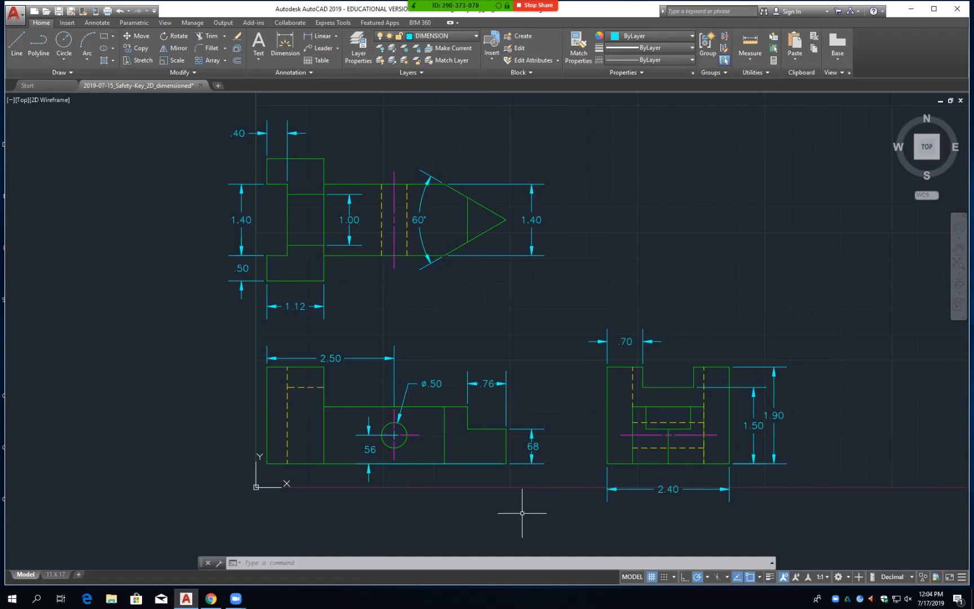
- Add a horizontal linear dimension for the tapered tip's length, placed .5 below the front view
{"action": "left_click", "coordinate": [320, 36]}
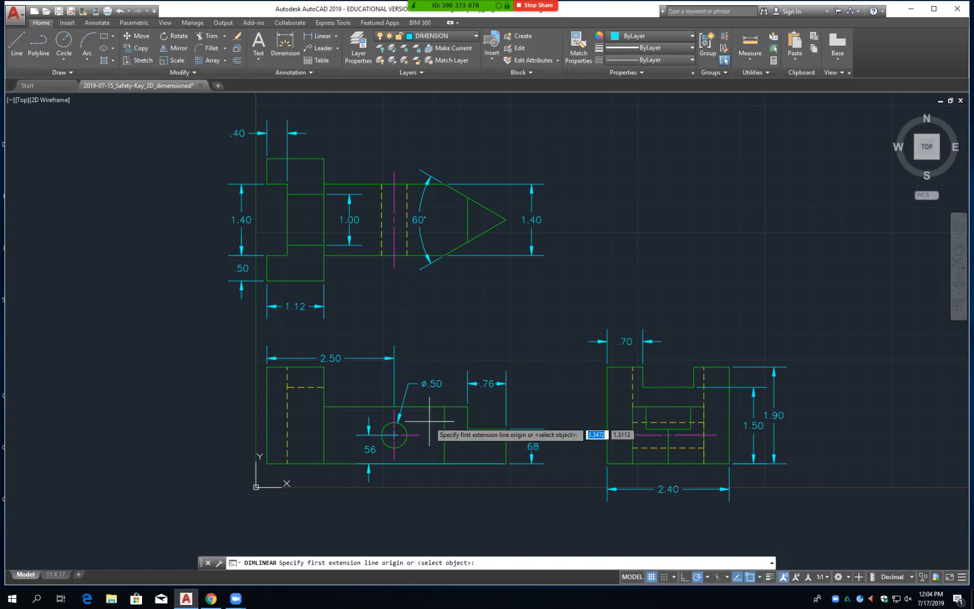
{"action": "left_click", "coordinate": [445, 463]}
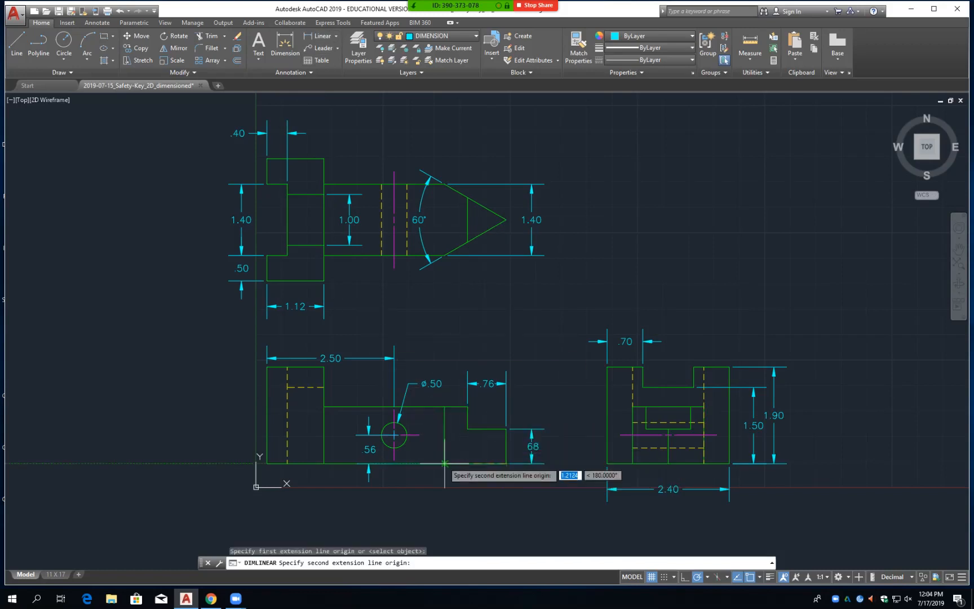
{"action": "left_click", "coordinate": [445, 463]}
{"action": "type", "text": ".5"}
{"action": "key", "text": "Return"}
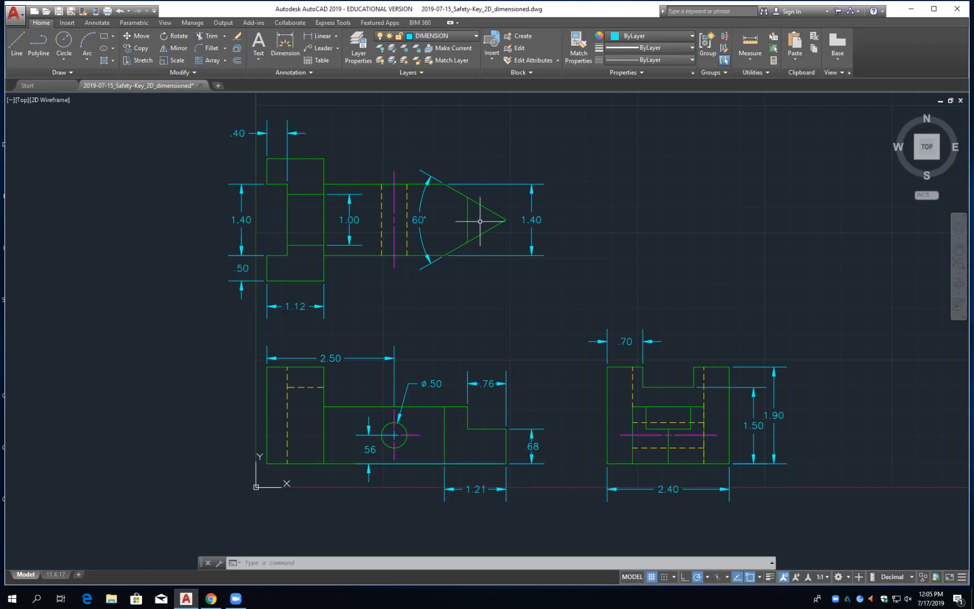
- Add a vertical linear dimension for the notch's depth, placed .5 to the left of the side view
{"action": "left_click", "coordinate": [319, 35]}
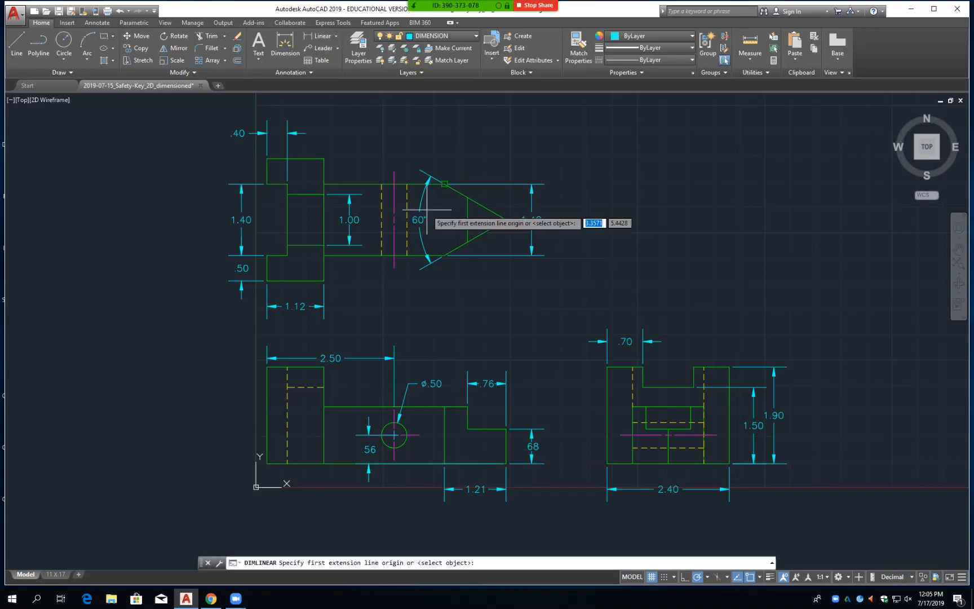
{"action": "left_click", "coordinate": [643, 387]}
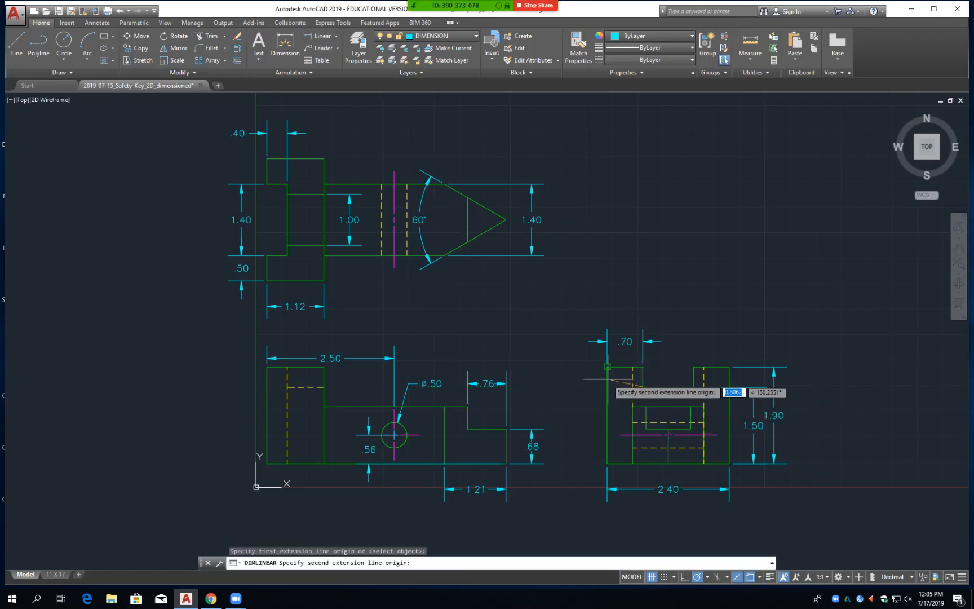
{"action": "left_click", "coordinate": [642, 367]}
{"action": "type", "text": ".5"}
{"action": "key", "text": "Return"}
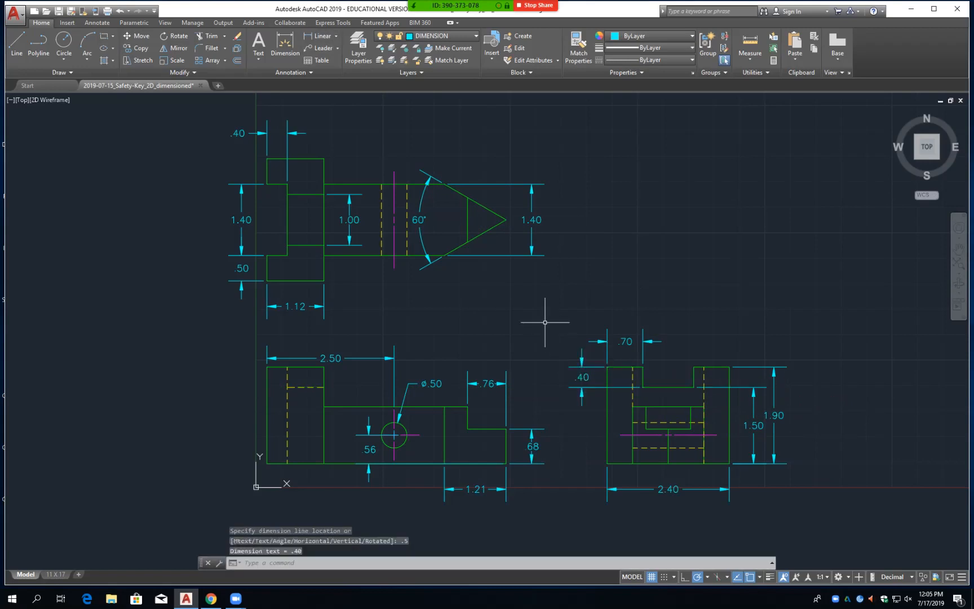
- Open the text properties of the .70 dimension above the side view
{"action": "left_click", "coordinate": [625, 341]}
{"action": "right_click", "coordinate": [625, 341]}
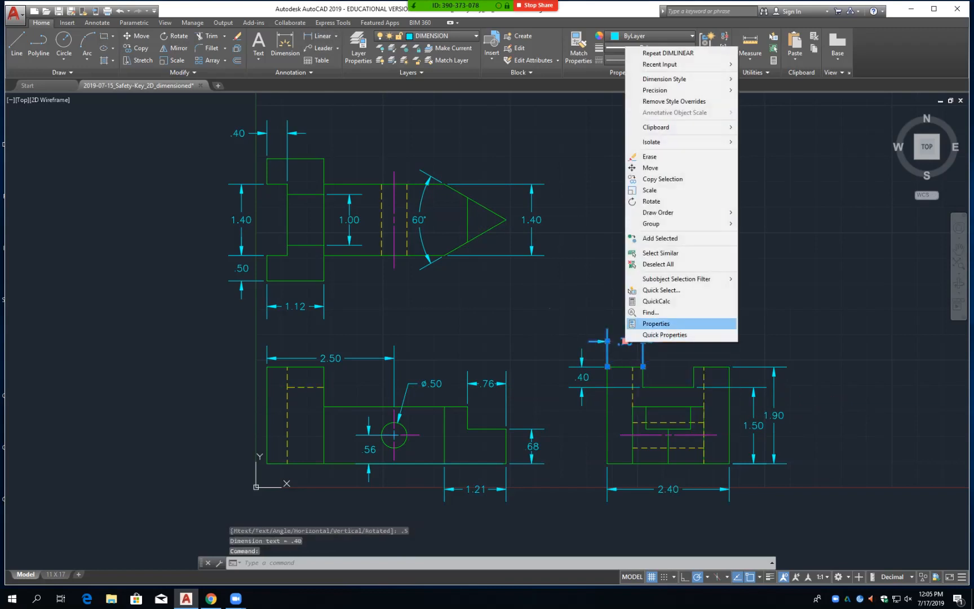
{"action": "left_click", "coordinate": [656, 324]}
{"action": "scroll", "coordinate": [78, 186], "scroll_direction": "down", "scroll_amount": 6}
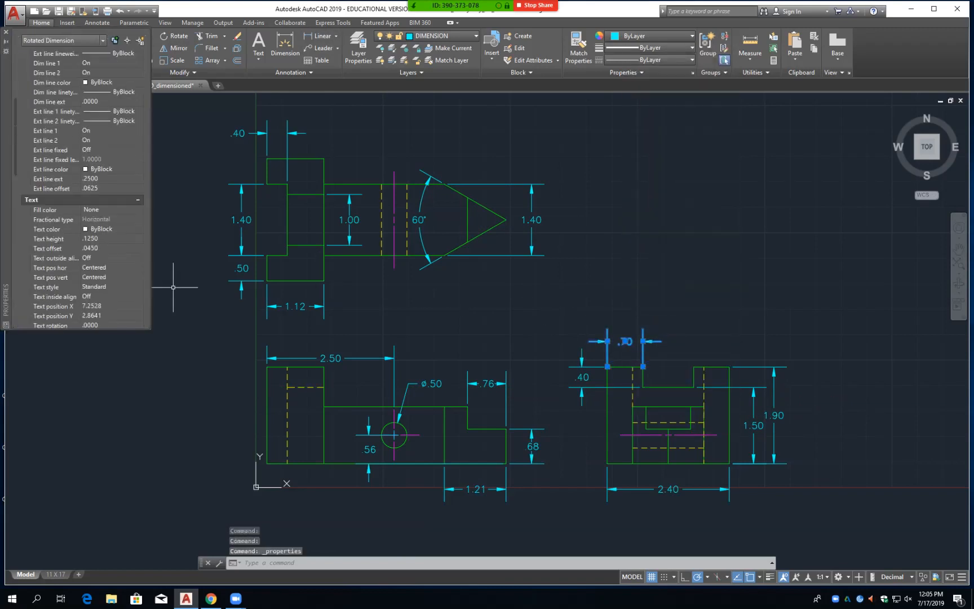
{"action": "scroll", "coordinate": [79, 186], "scroll_direction": "down", "scroll_amount": 6}
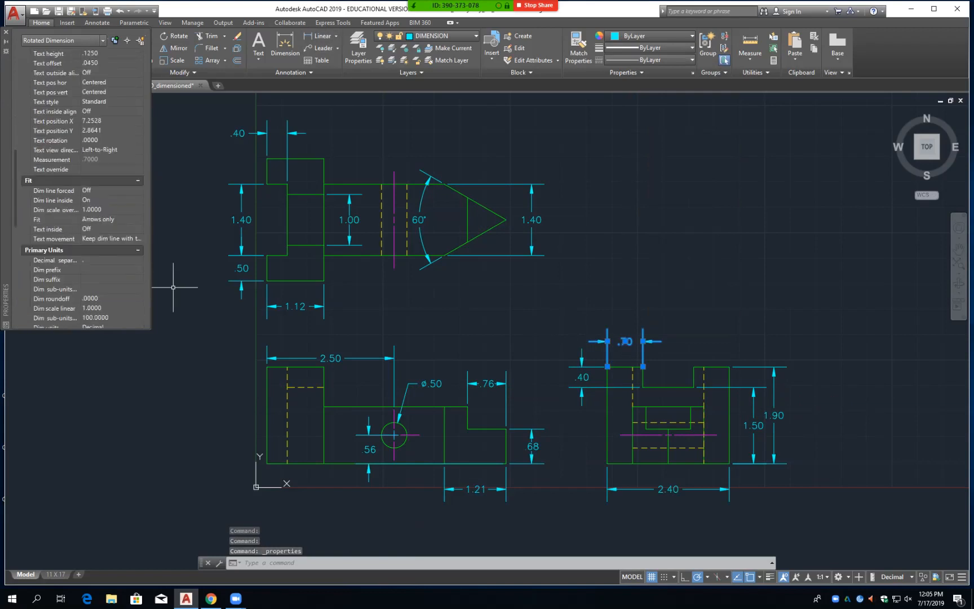
{"action": "scroll", "coordinate": [79, 186], "scroll_direction": "up", "scroll_amount": 4}
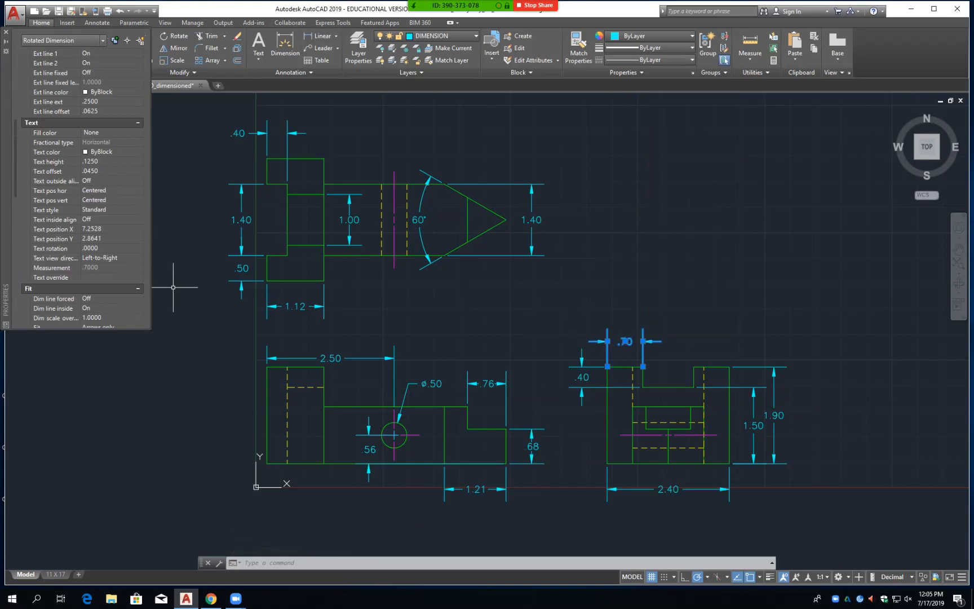
- Try text offsets of .03 and .025 on the .70 dimension
{"action": "left_click", "coordinate": [93, 171]}
{"action": "left_click", "coordinate": [93, 172]}
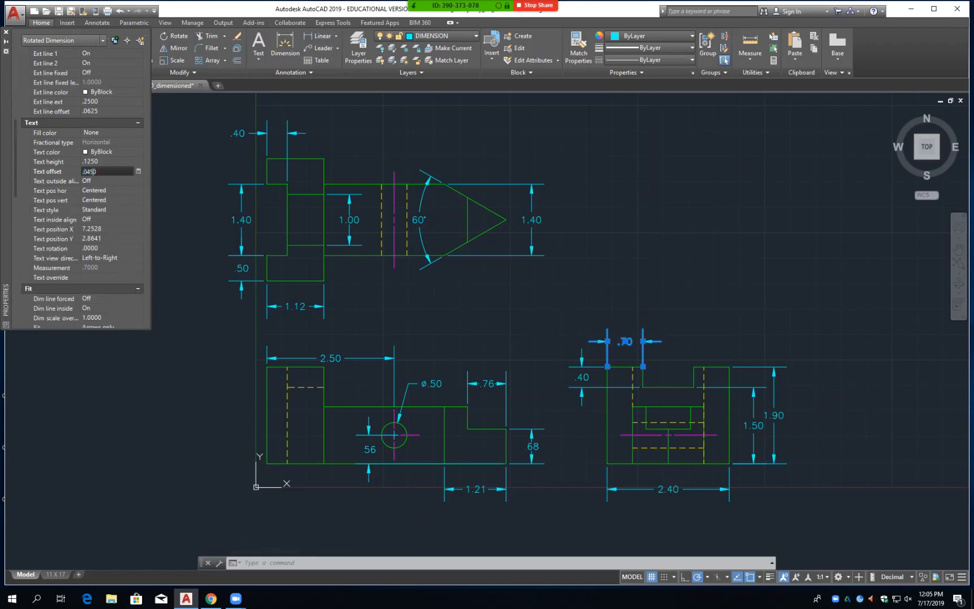
{"action": "key", "text": "BackSpace"}
{"action": "key", "text": "BackSpace"}
{"action": "type", "text": "3"}
{"action": "key", "text": "Return"}
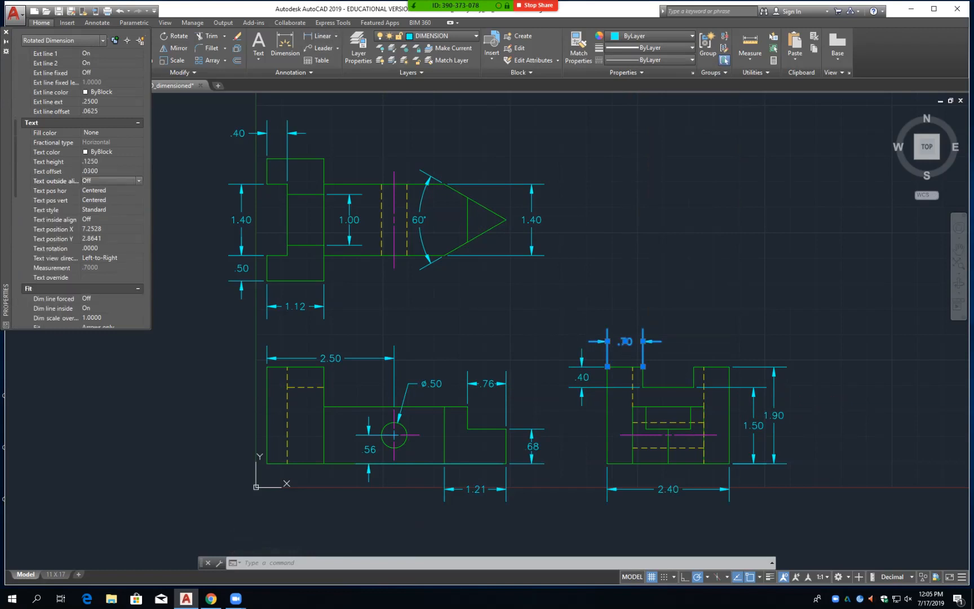
{"action": "left_click", "coordinate": [101, 172]}
{"action": "left_click", "coordinate": [86, 171]}
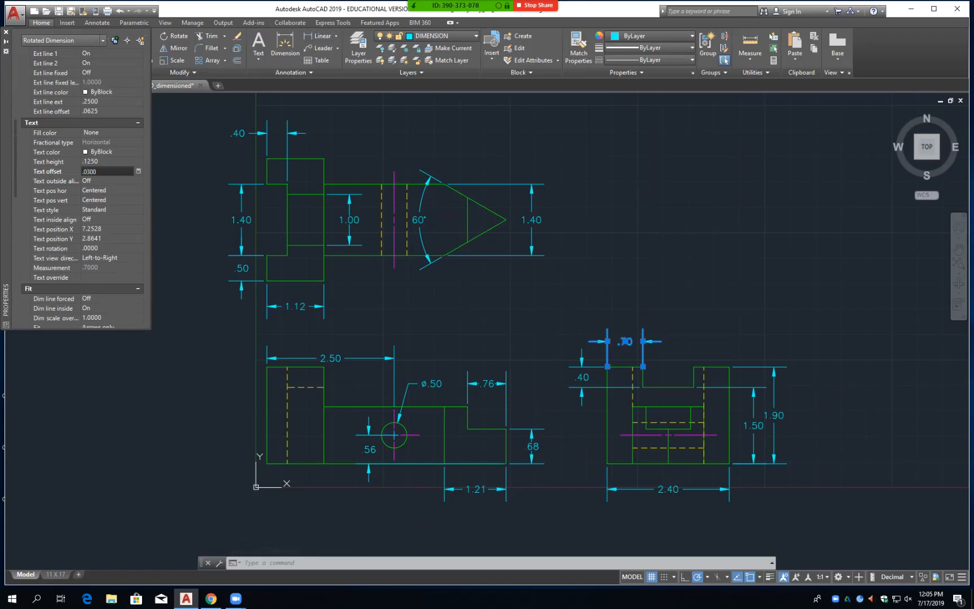
{"action": "type", "text": "25"}
{"action": "key", "text": "Return"}
- Set the .70 dimension's text offset to .02 and save the drawing with the dimension deselected and its properties closed
{"action": "left_click", "coordinate": [86, 171]}
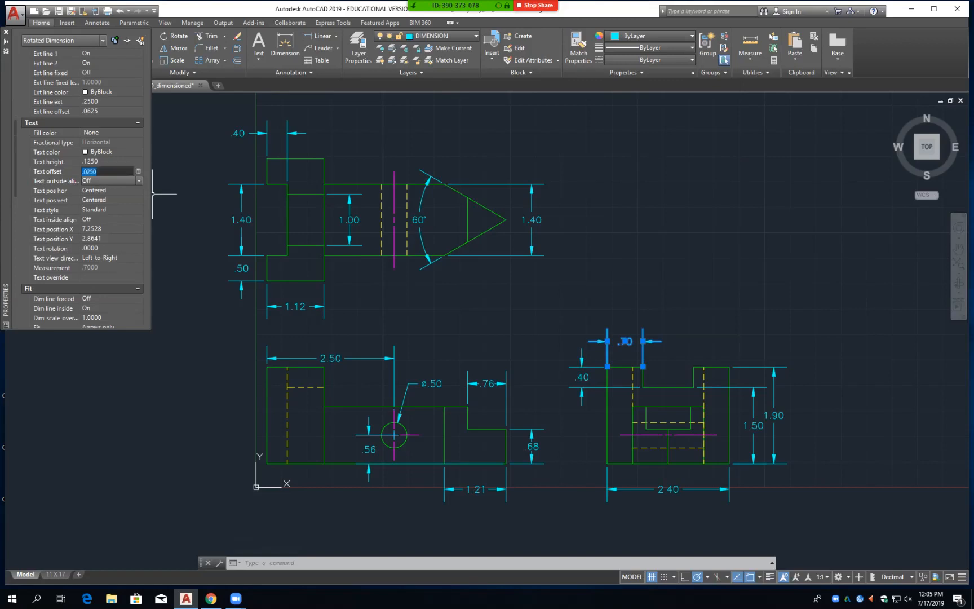
{"action": "left_click", "coordinate": [89, 171]}
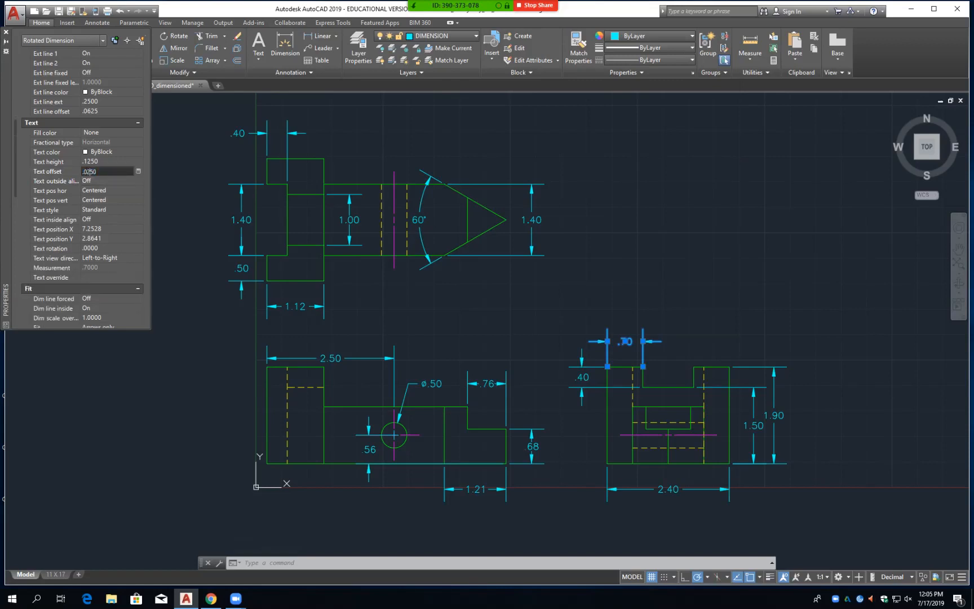
{"action": "key", "text": "Delete"}
{"action": "key", "text": "Tab"}
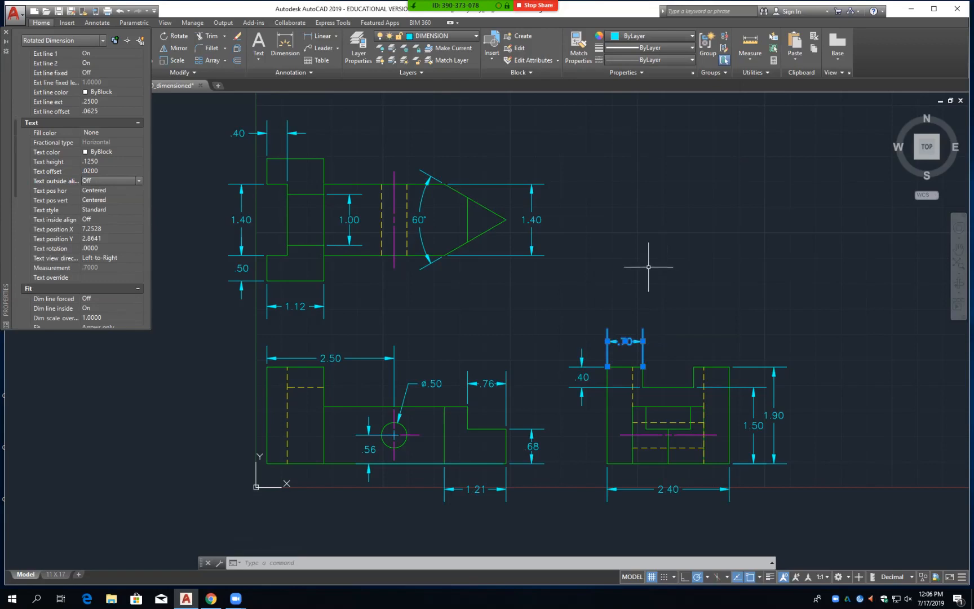
{"action": "key", "text": "Escape"}
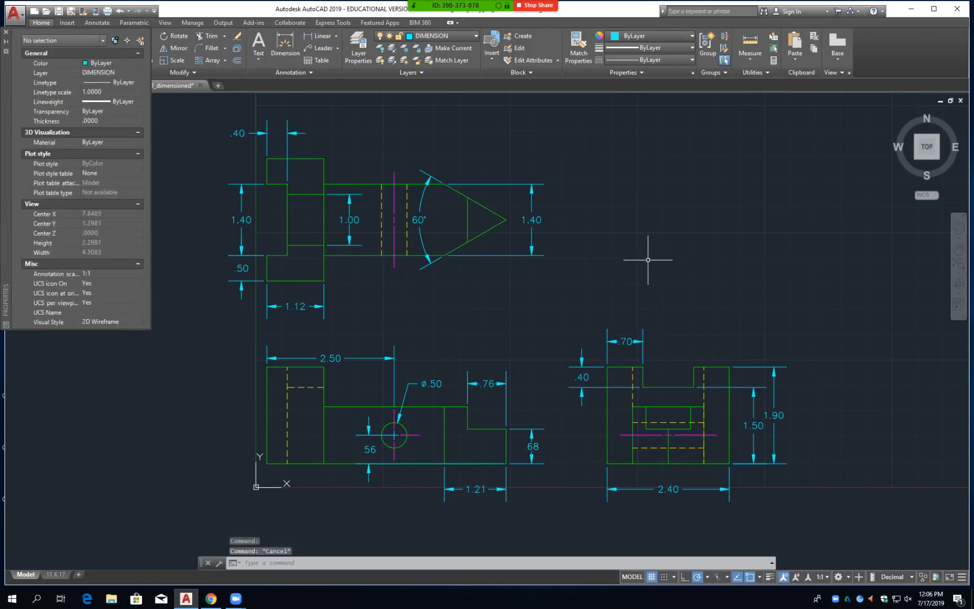
{"action": "key", "text": "ctrl+s"}
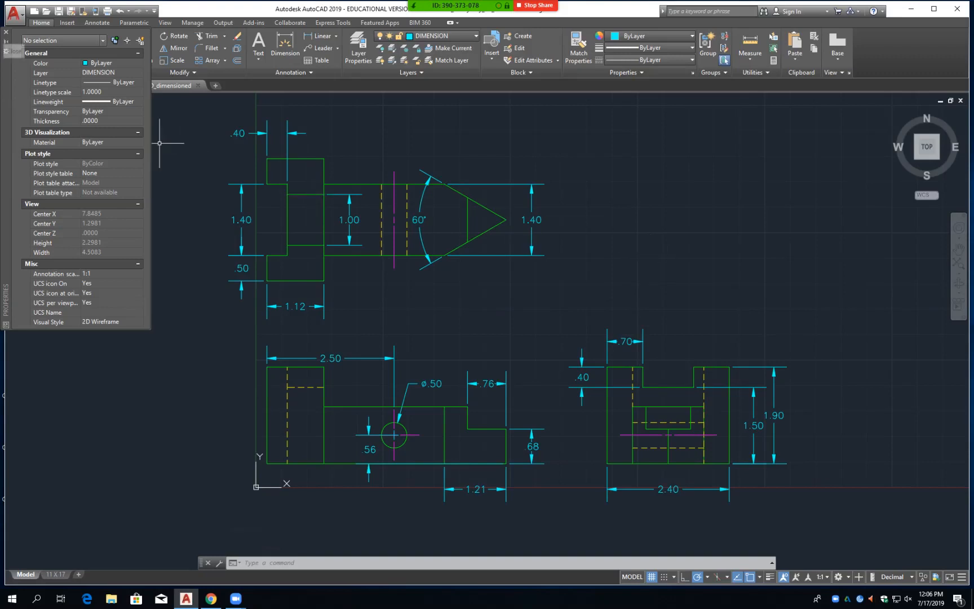
{"action": "left_click", "coordinate": [6, 32]}
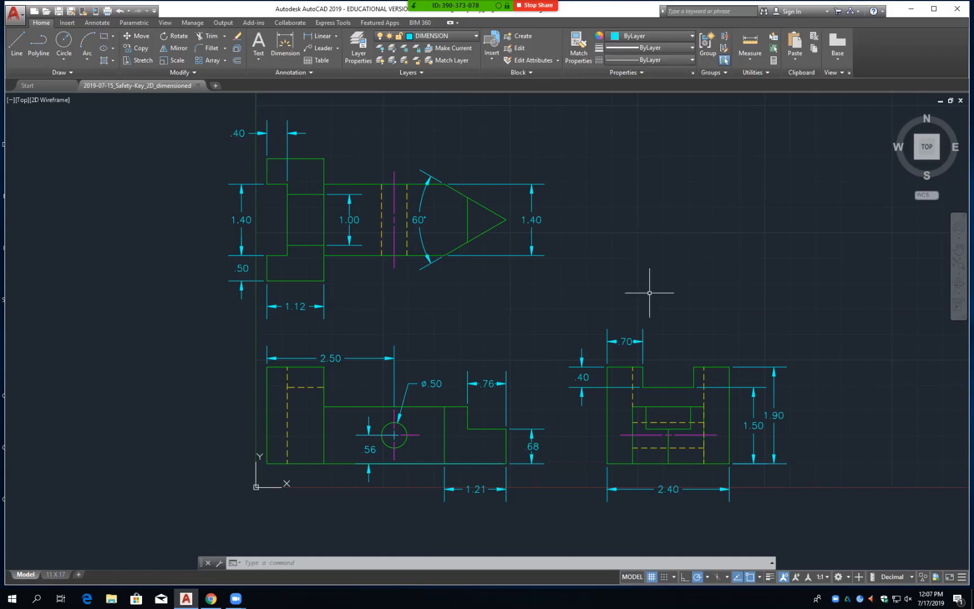
- Set the text offset of the .56 hole-height dimension in the front view to .02
{"action": "left_click", "coordinate": [369, 451]}
{"action": "right_click", "coordinate": [368, 450]}
{"action": "left_click", "coordinate": [399, 432]}
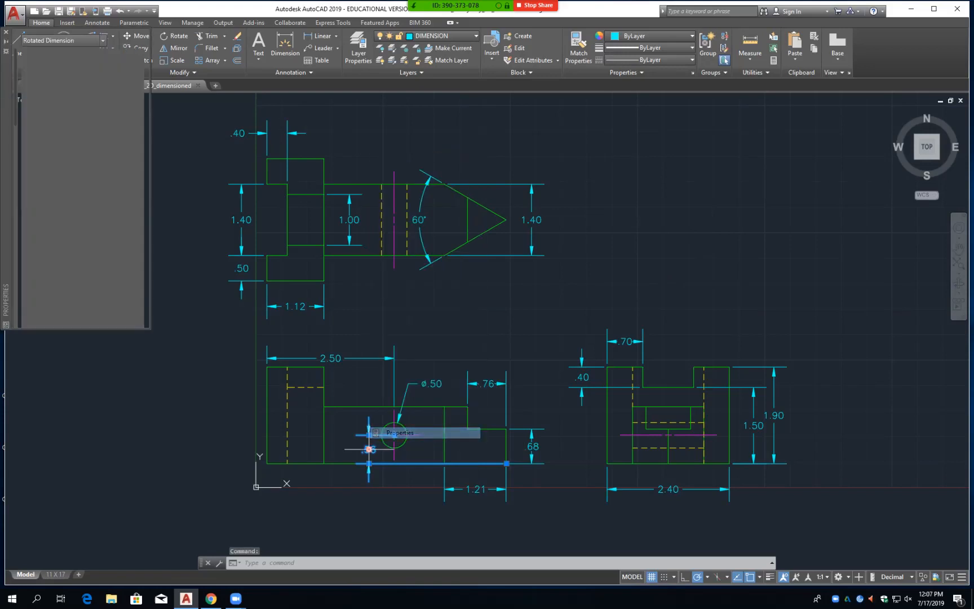
{"action": "scroll", "coordinate": [153, 276], "scroll_direction": "down", "scroll_amount": 4}
{"action": "scroll", "coordinate": [153, 276], "scroll_direction": "down", "scroll_amount": 2}
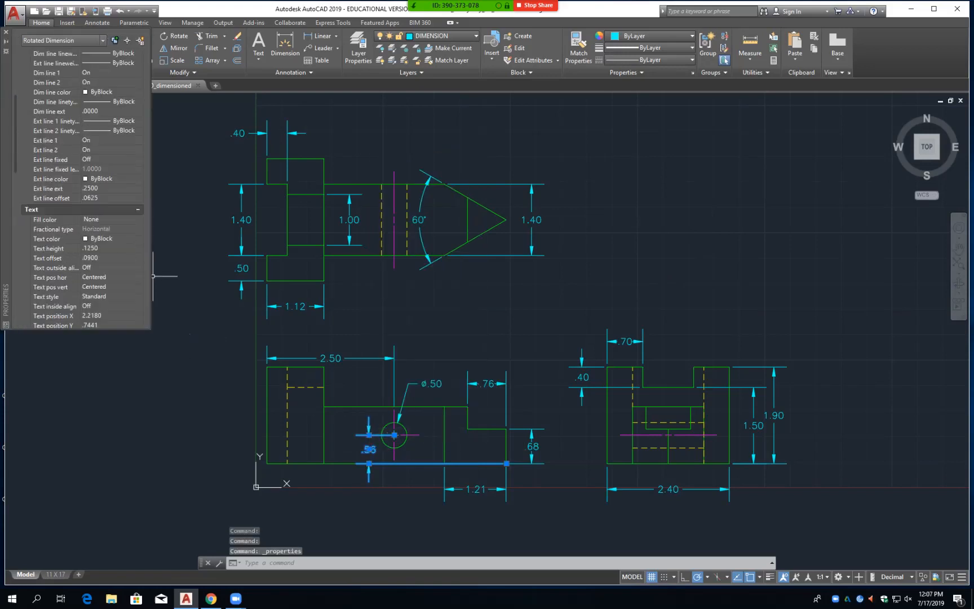
{"action": "scroll", "coordinate": [152, 276], "scroll_direction": "down", "scroll_amount": 2}
{"action": "left_click", "coordinate": [107, 200]}
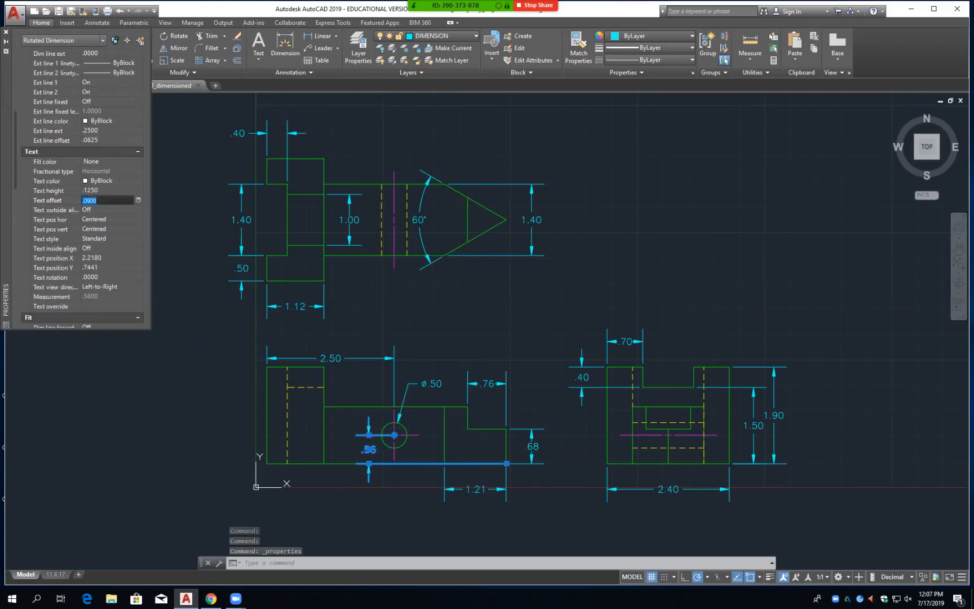
{"action": "left_click", "coordinate": [90, 201]}
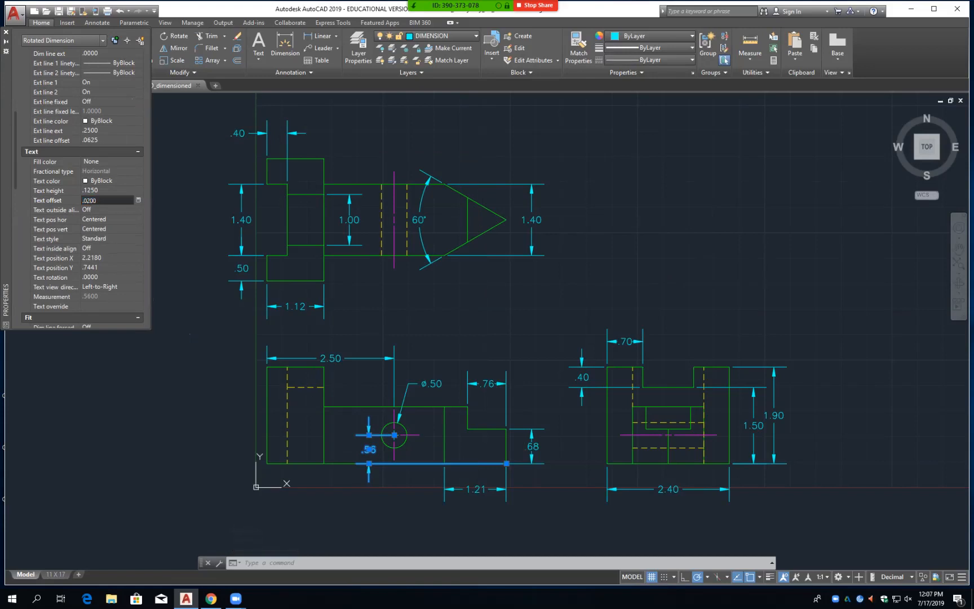
{"action": "key", "text": "Return"}
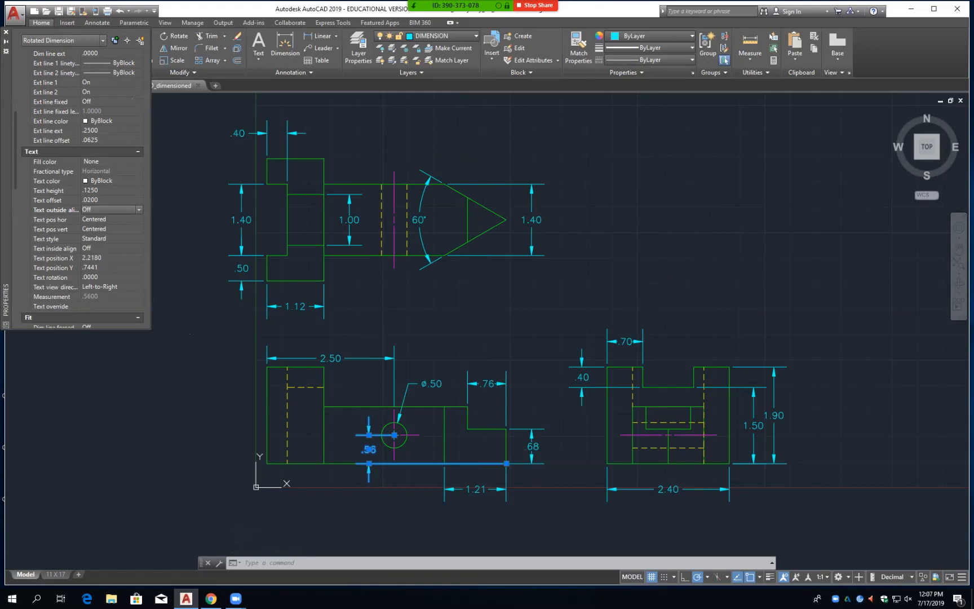
- Reduce the .56 dimension's text offset to .015, with the dimension deselected and its properties closed
{"action": "left_click", "coordinate": [90, 201]}
{"action": "left_click", "coordinate": [89, 201]}
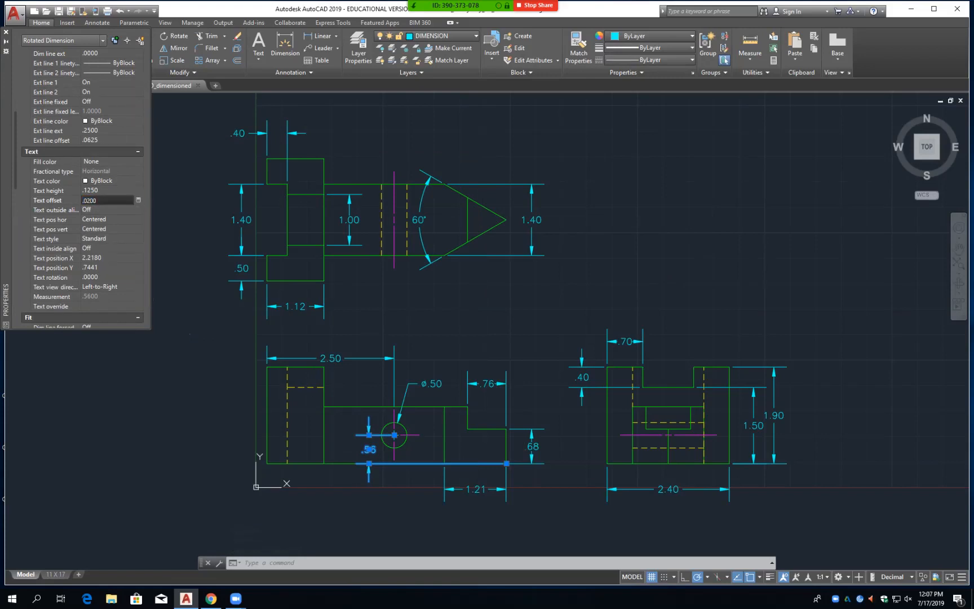
{"action": "key", "text": "BackSpace"}
{"action": "type", "text": "15"}
{"action": "key", "text": "Tab"}
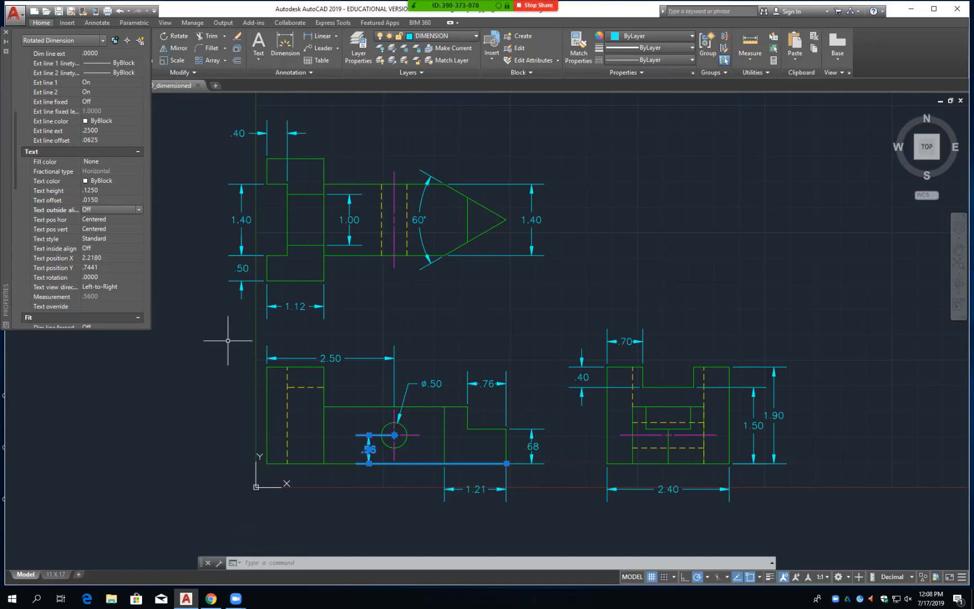
{"action": "key", "text": "Escape"}
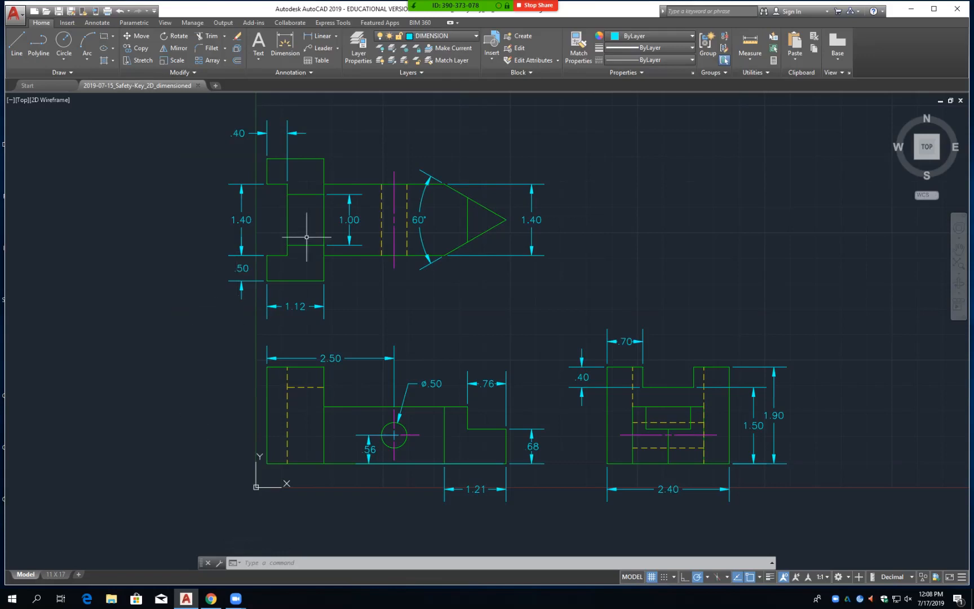
- Add a horizontal linear dimension from the hole's vertical centerline to the front view's lower-left corner, placed .5 below the view
{"action": "left_click", "coordinate": [319, 36]}
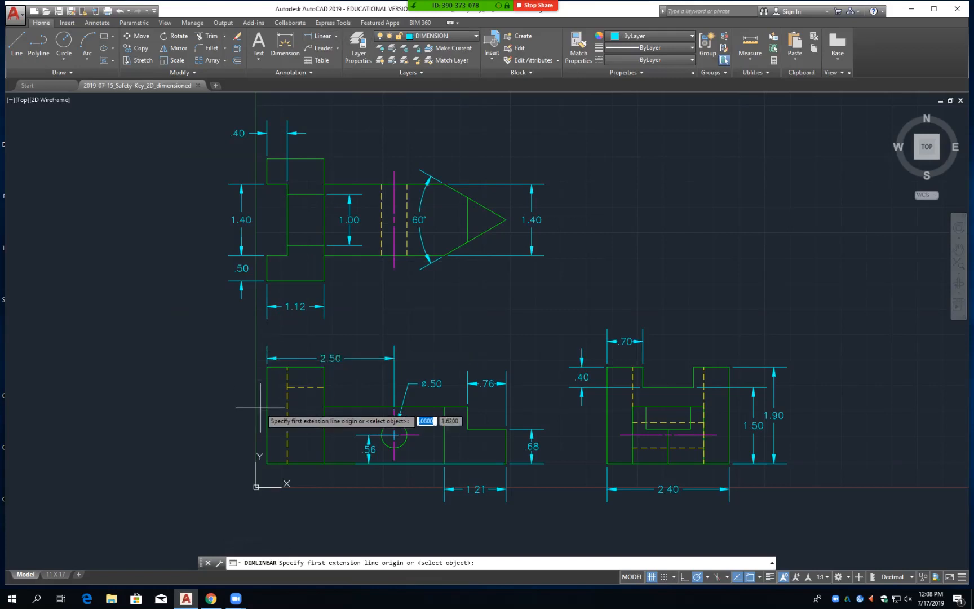
{"action": "left_click", "coordinate": [394, 459]}
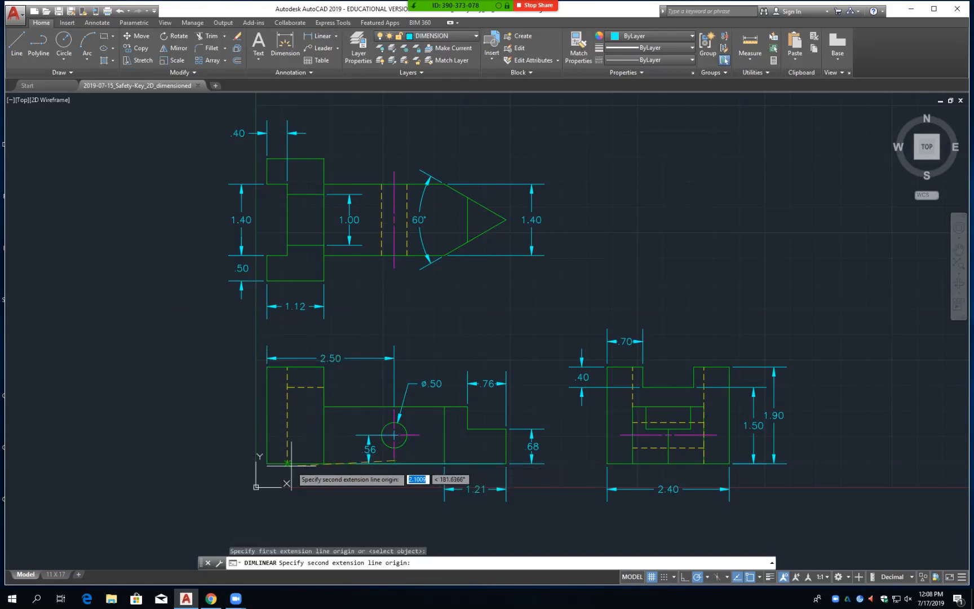
{"action": "left_click", "coordinate": [267, 464]}
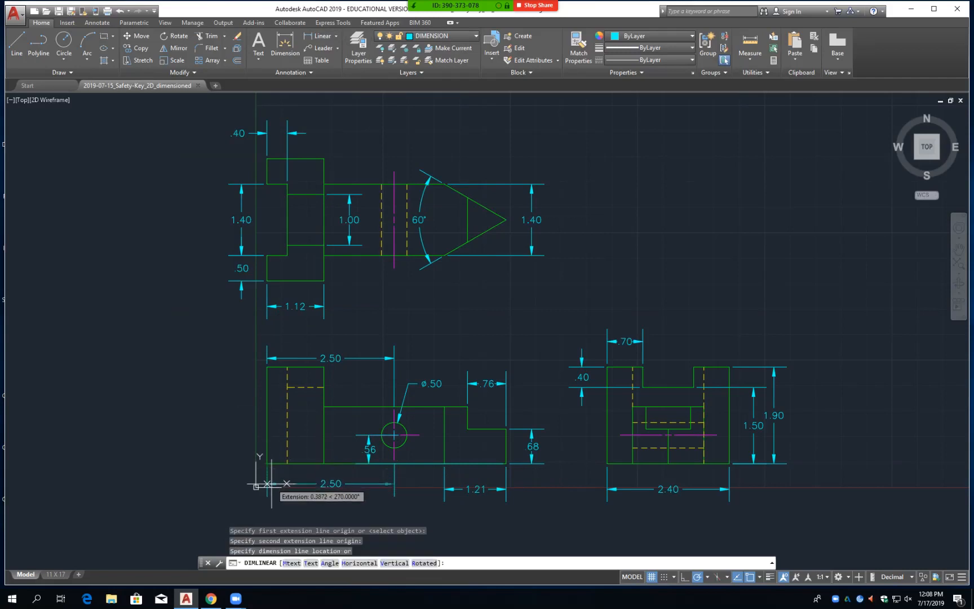
{"action": "type", "text": ".5"}
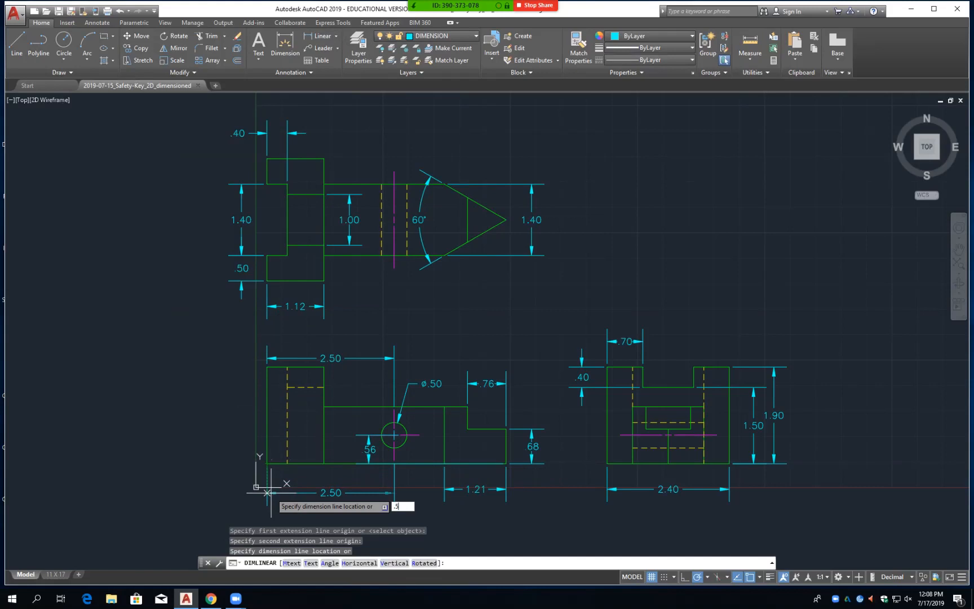
{"action": "key", "text": "Return"}
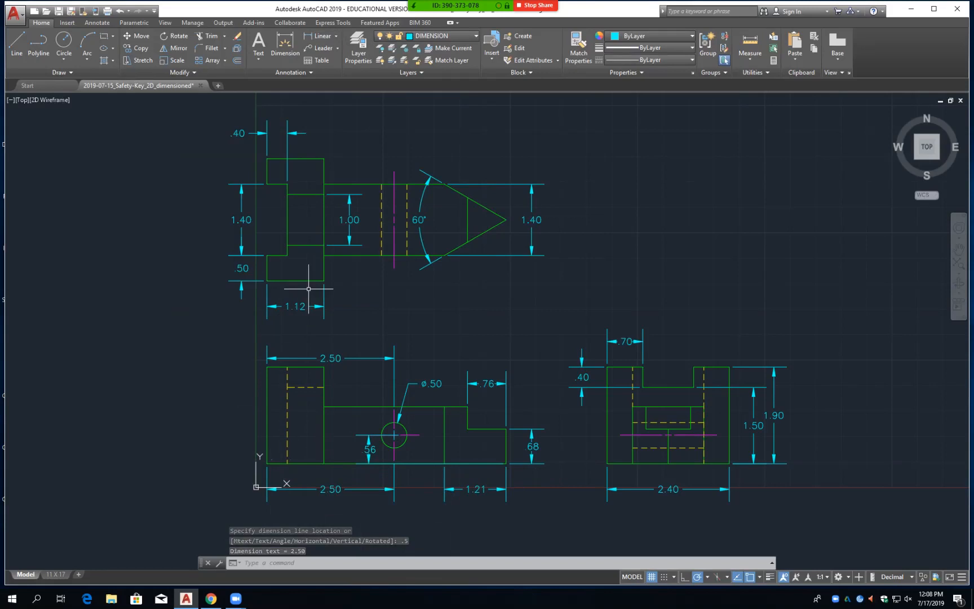
- Save the dimensioned Safety Key drawing
{"action": "key", "text": "ctrl+s"}
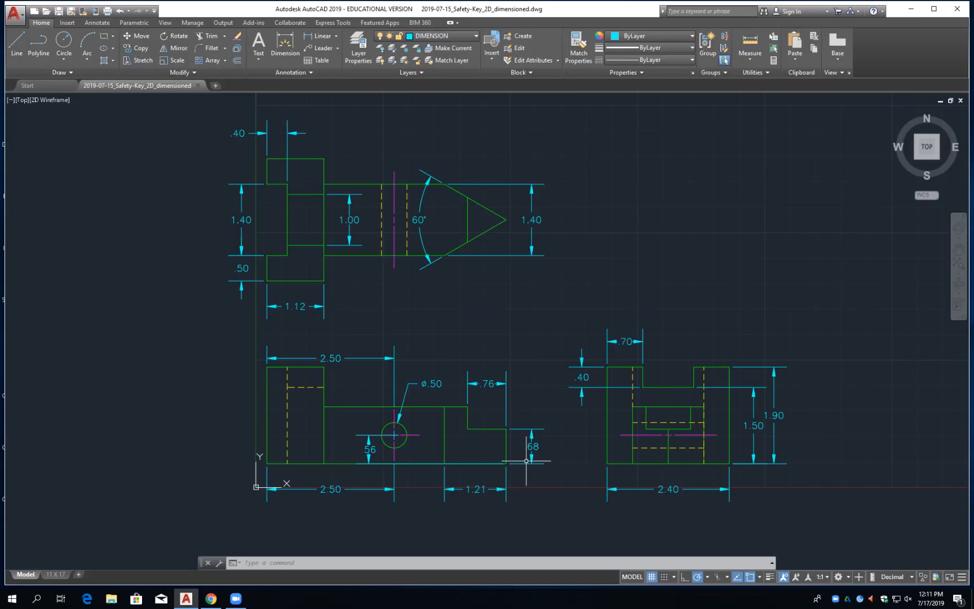
{"action": "left_click", "coordinate": [530, 460]}
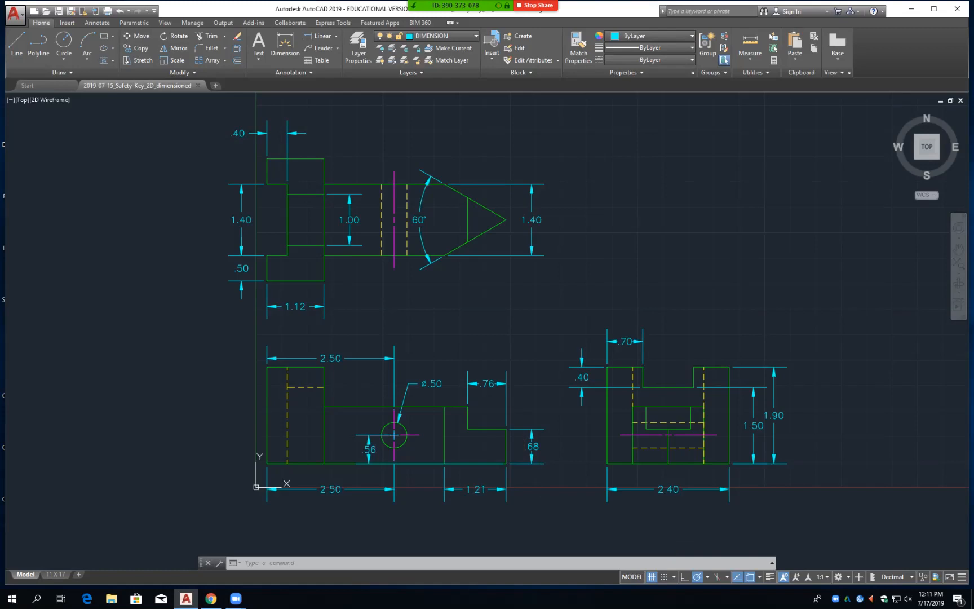
{"action": "key", "text": "ctrl+s"}
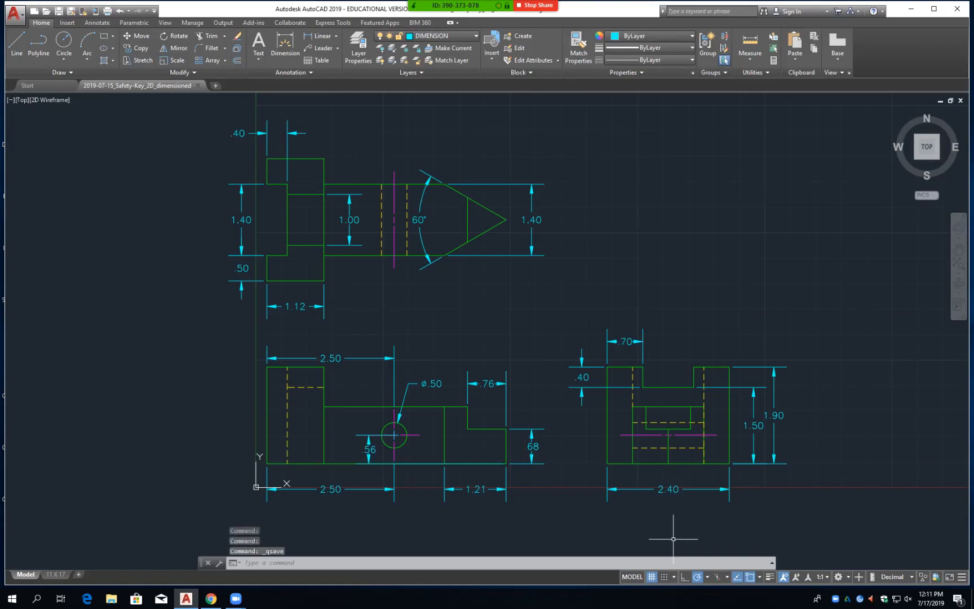